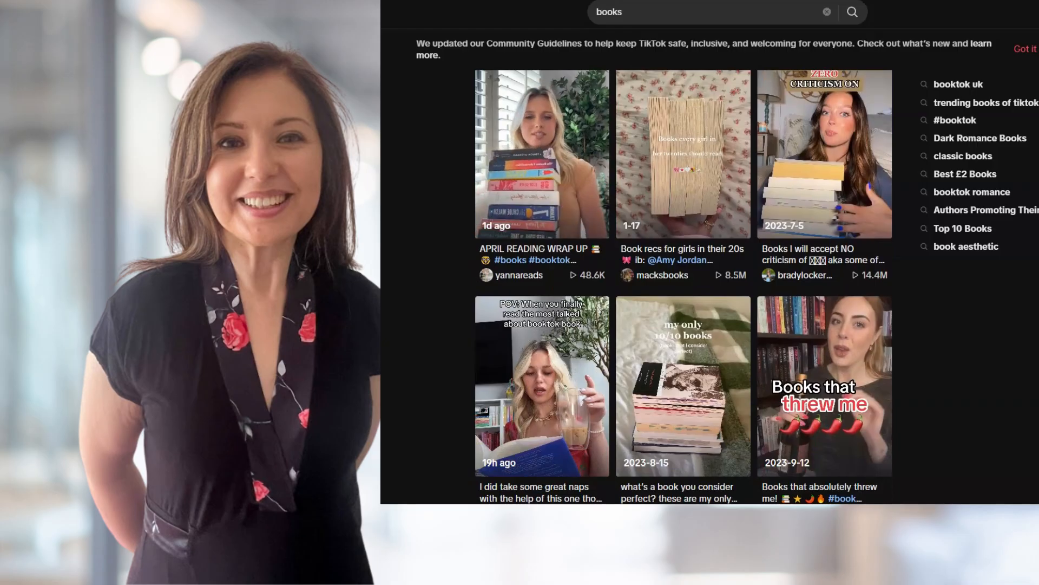
- Browse the TikTok search results for books, looking over the videos' on-screen hooks, captions and view counts
{"action": "scroll", "coordinate": [684, 287], "scroll_direction": "down", "scroll_amount": 3}
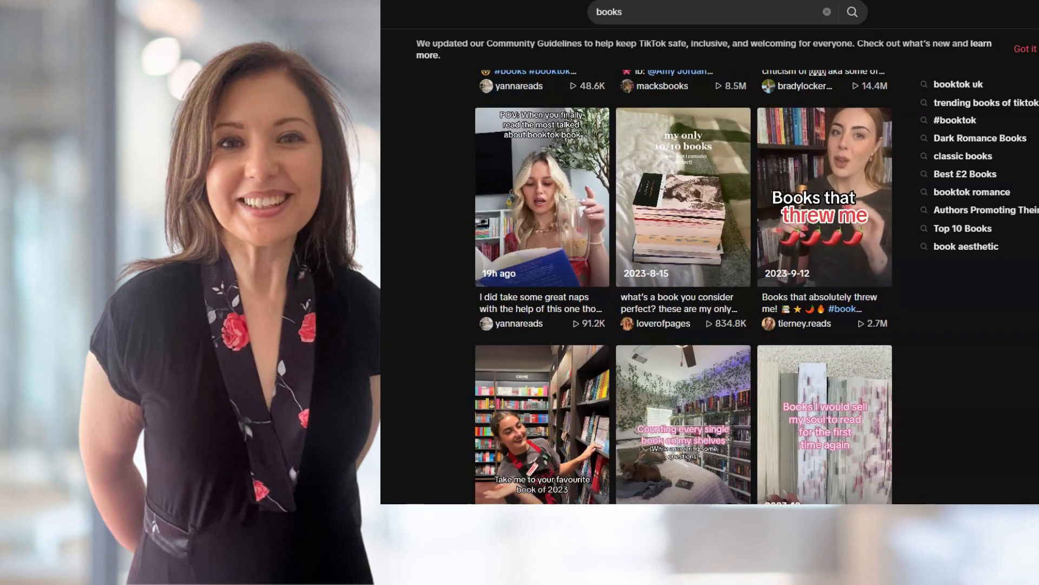
{"action": "scroll", "coordinate": [684, 287], "scroll_direction": "down", "scroll_amount": 4}
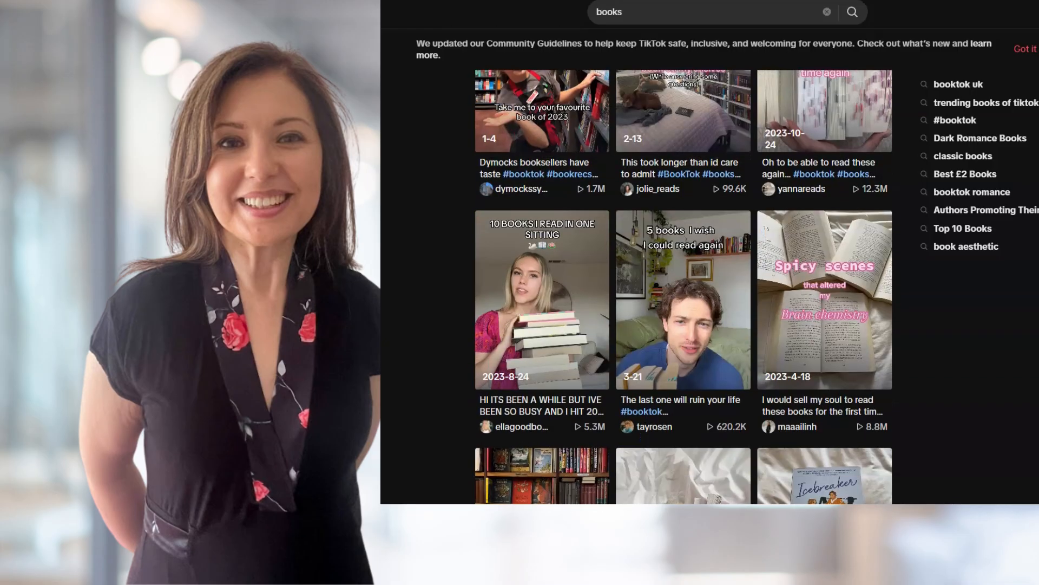
{"action": "scroll", "coordinate": [684, 287], "scroll_direction": "down", "scroll_amount": 5}
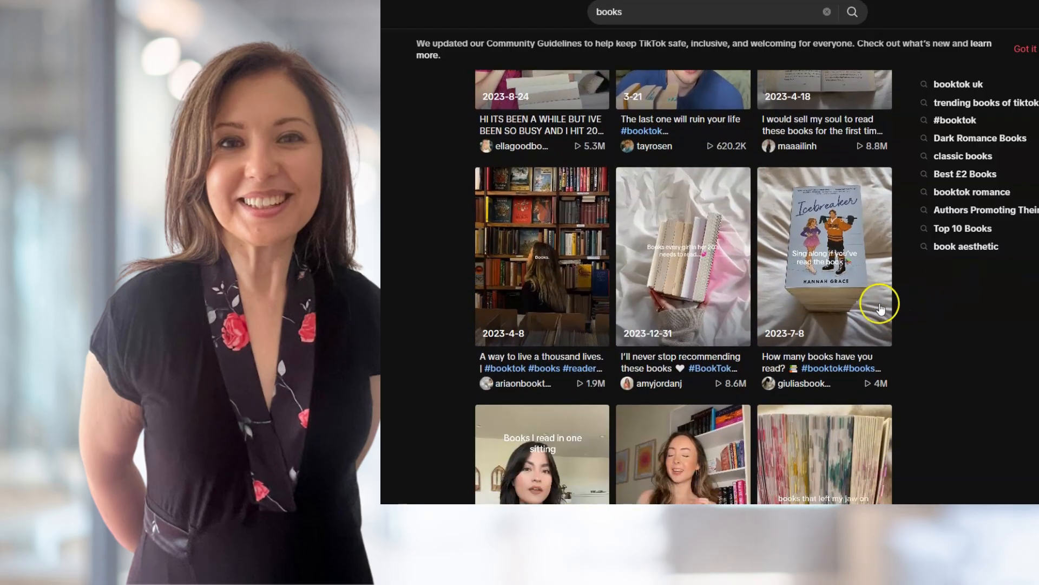
{"action": "scroll", "coordinate": [861, 323], "scroll_direction": "down", "scroll_amount": 2}
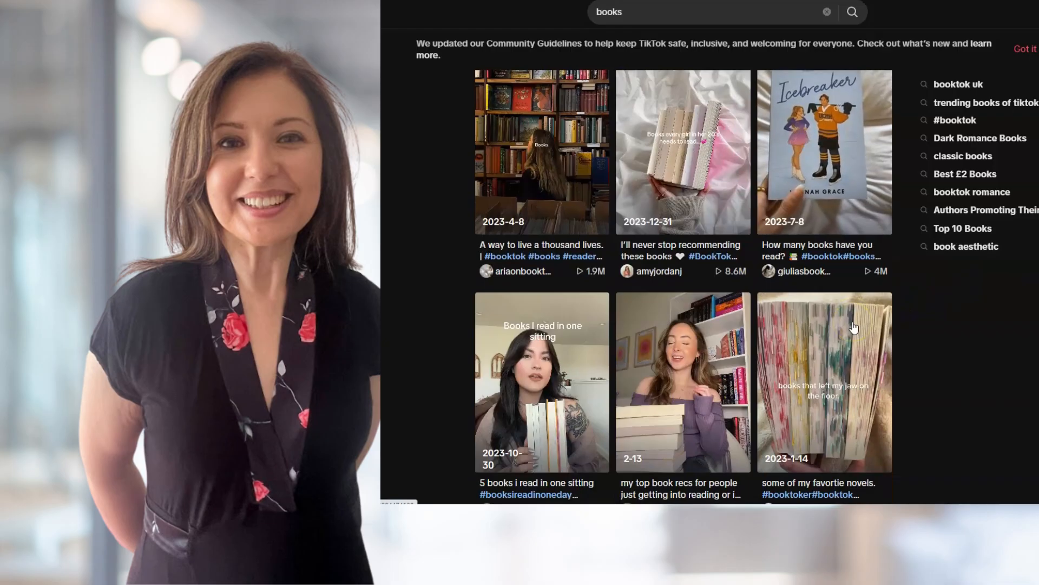
{"action": "scroll", "coordinate": [854, 327], "scroll_direction": "down", "scroll_amount": 1}
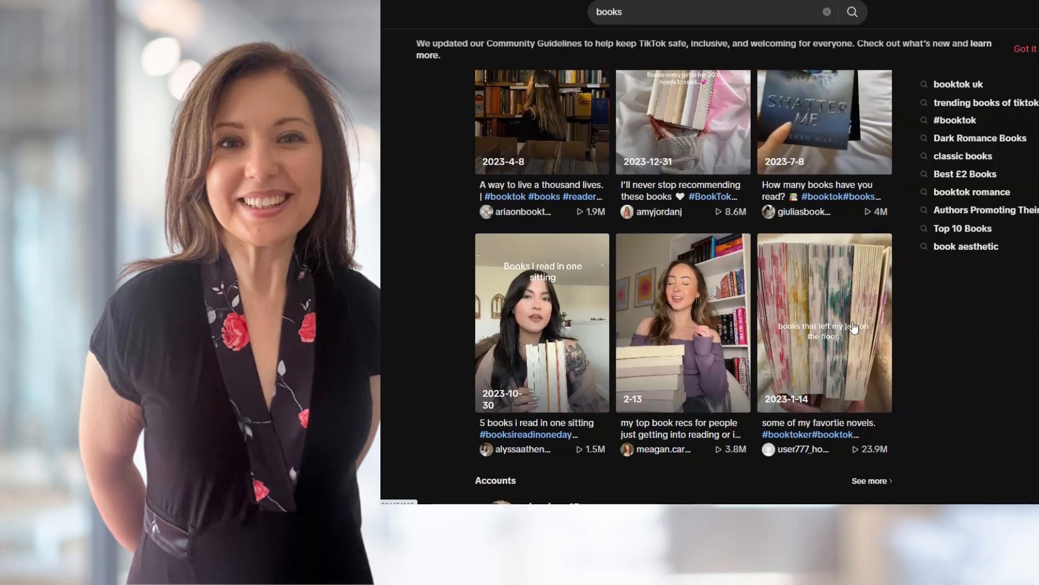
{"action": "scroll", "coordinate": [854, 327], "scroll_direction": "down", "scroll_amount": 2}
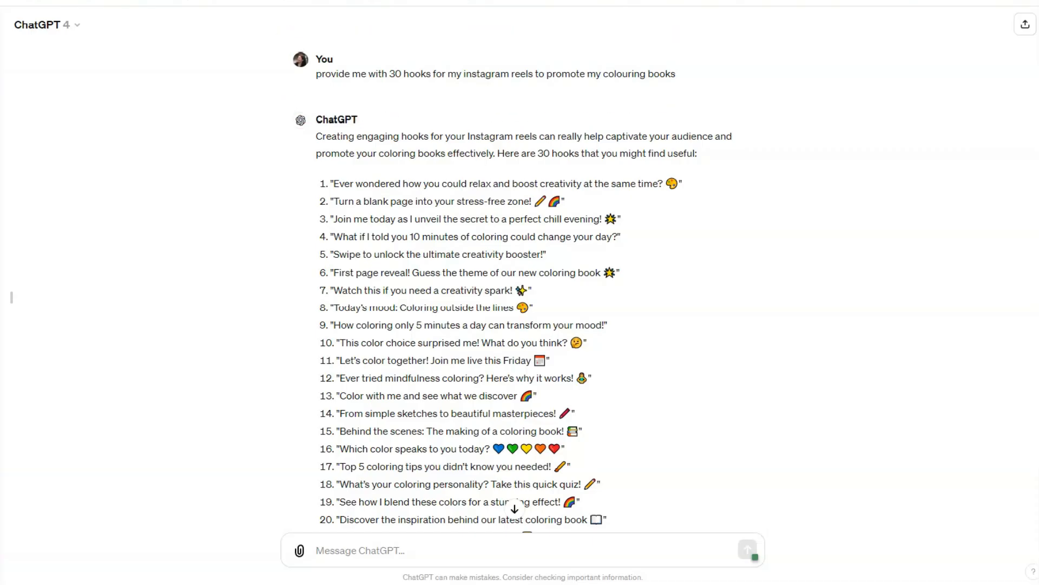
- In the ChatGPT conversation, read the Instagram reel hooks for the colouring books, the notebooks and the Monty the mouse children's book
{"action": "scroll", "coordinate": [512, 287], "scroll_direction": "down", "scroll_amount": 2}
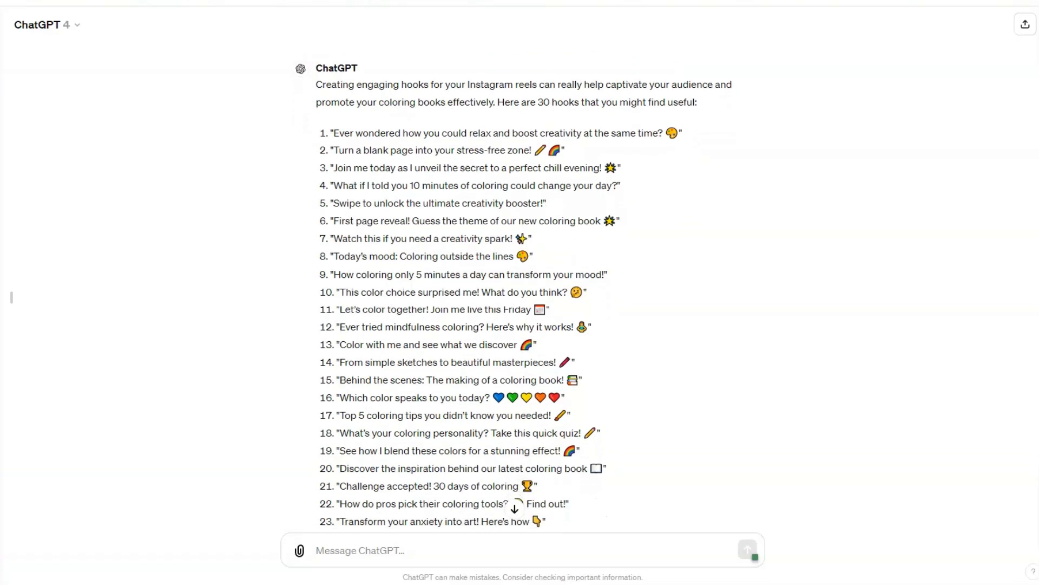
{"action": "scroll", "coordinate": [506, 287], "scroll_direction": "down", "scroll_amount": 2}
{"action": "scroll", "coordinate": [513, 286], "scroll_direction": "down", "scroll_amount": 3}
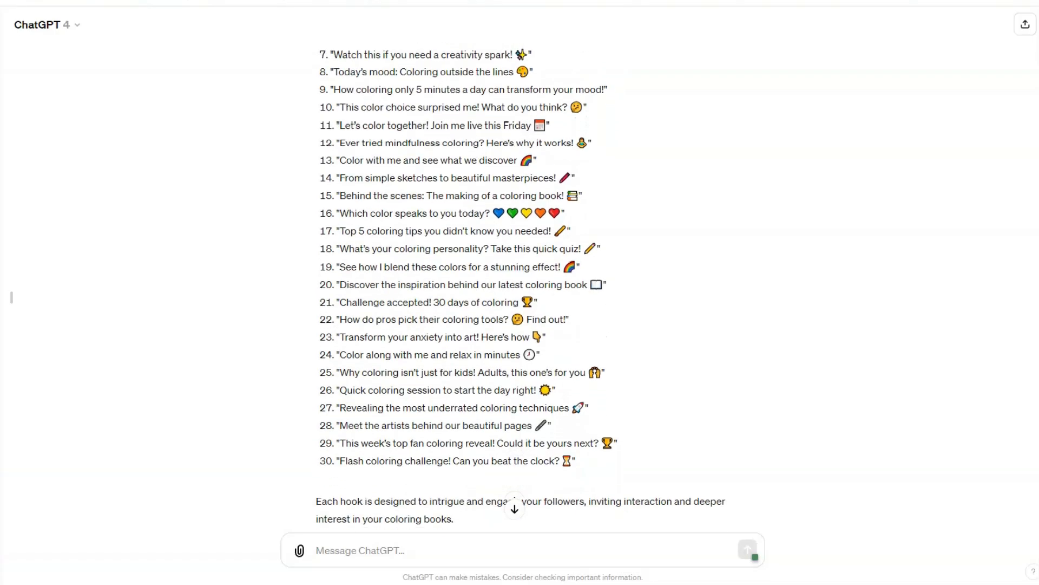
{"action": "scroll", "coordinate": [512, 286], "scroll_direction": "down", "scroll_amount": 2}
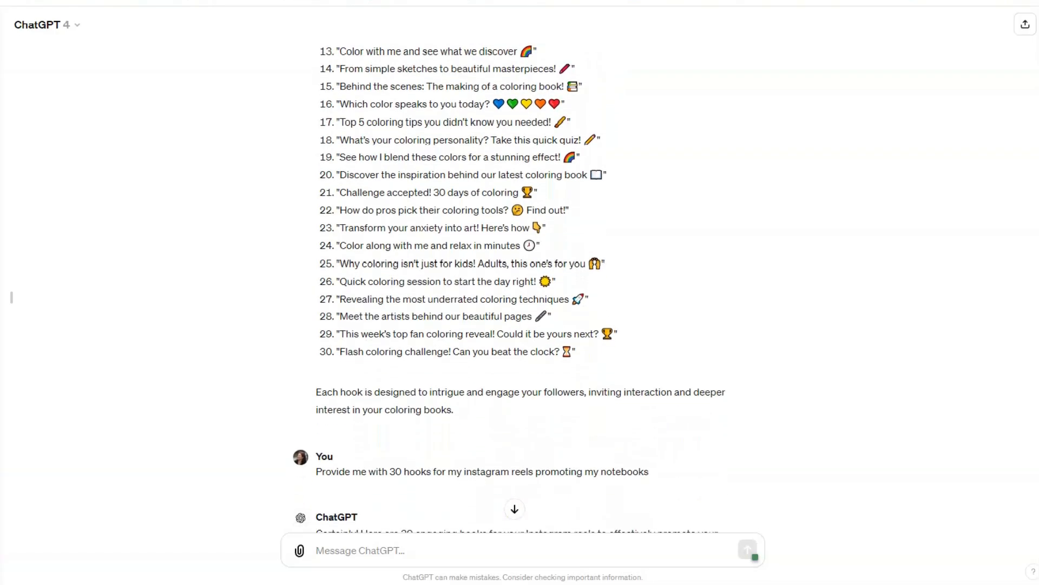
{"action": "scroll", "coordinate": [512, 287], "scroll_direction": "down", "scroll_amount": 4}
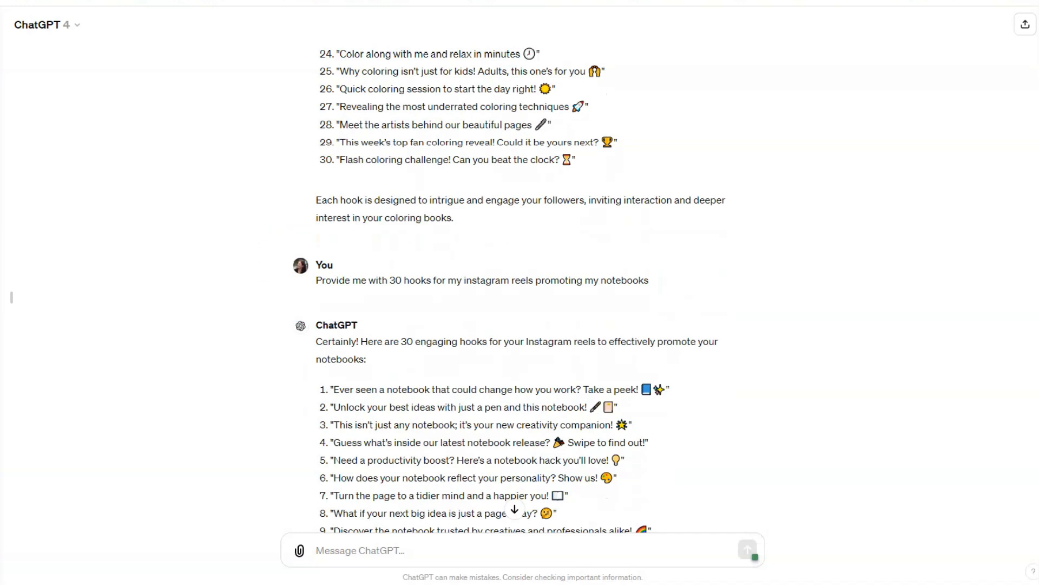
{"action": "scroll", "coordinate": [520, 287], "scroll_direction": "down", "scroll_amount": 2}
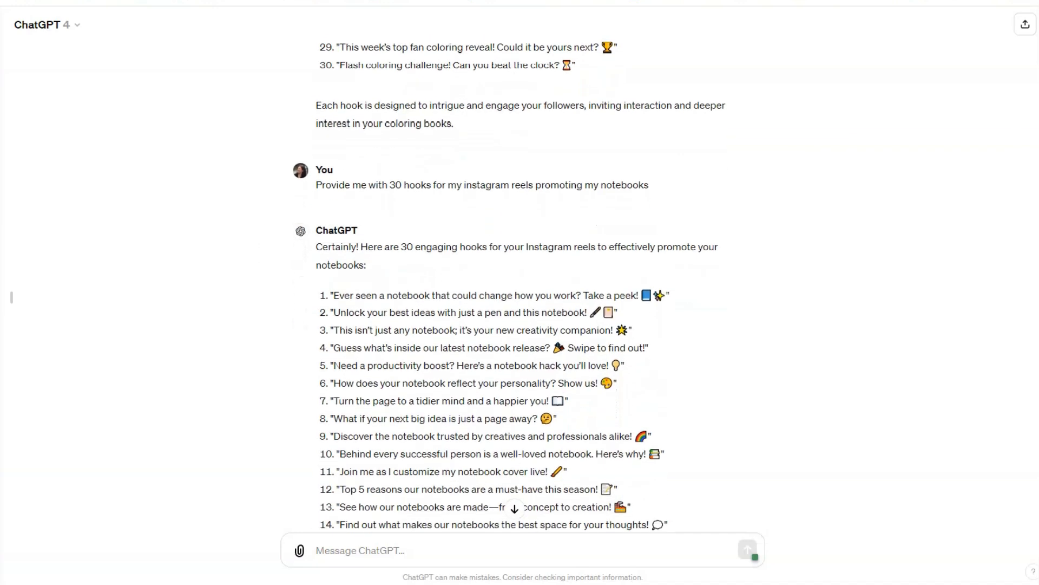
{"action": "scroll", "coordinate": [509, 287], "scroll_direction": "down", "scroll_amount": 3}
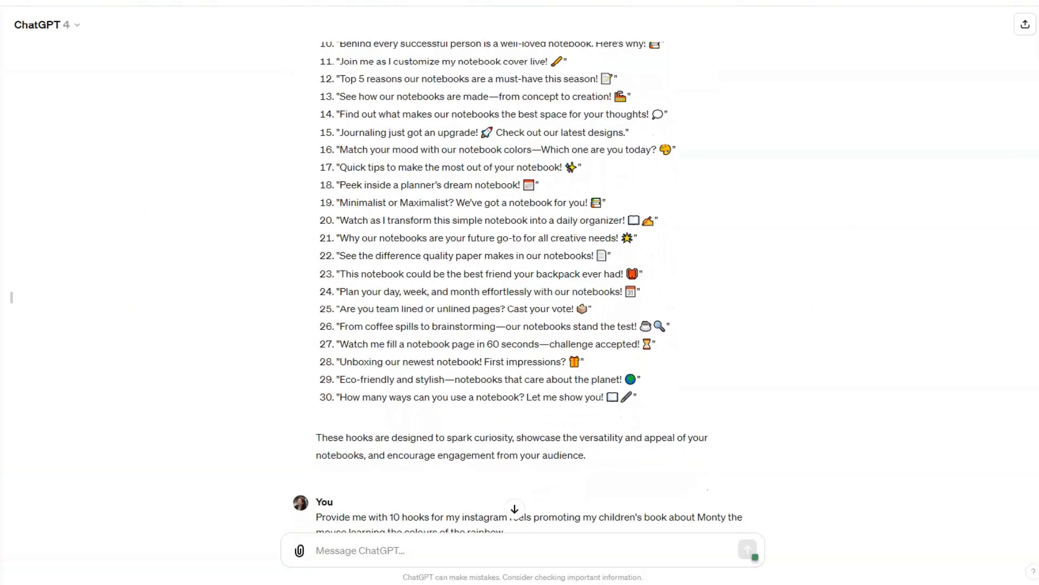
{"action": "scroll", "coordinate": [518, 286], "scroll_direction": "down", "scroll_amount": 2}
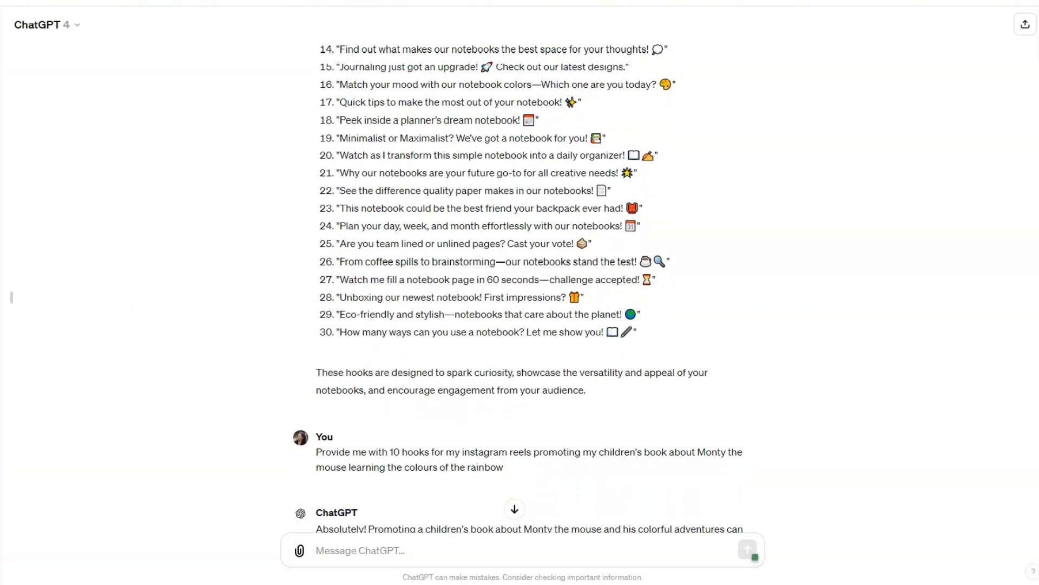
{"action": "scroll", "coordinate": [518, 286], "scroll_direction": "down", "scroll_amount": 4}
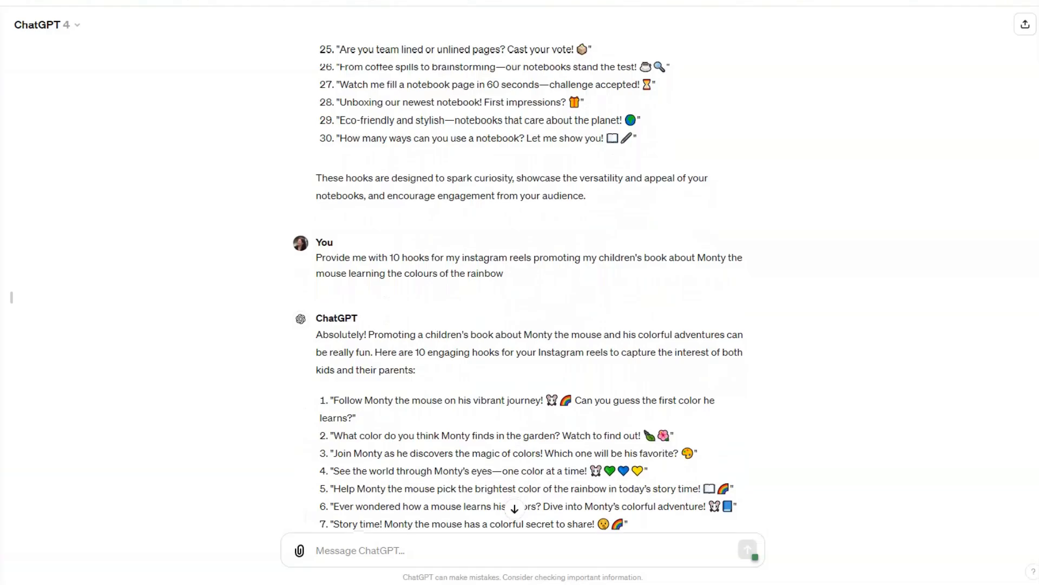
{"action": "scroll", "coordinate": [518, 286], "scroll_direction": "down", "scroll_amount": 2}
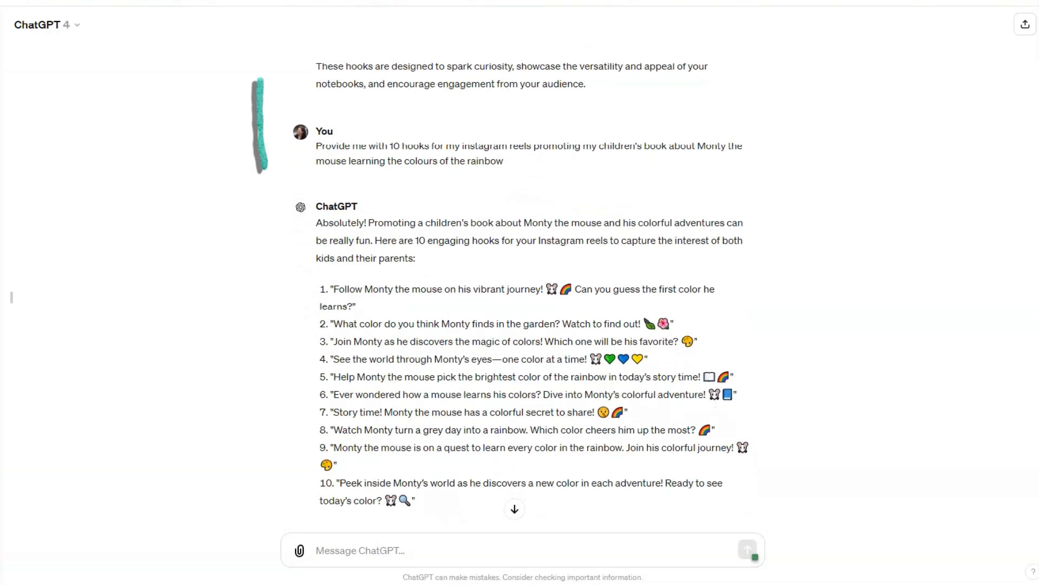
{"action": "scroll", "coordinate": [518, 285], "scroll_direction": "down", "scroll_amount": 1}
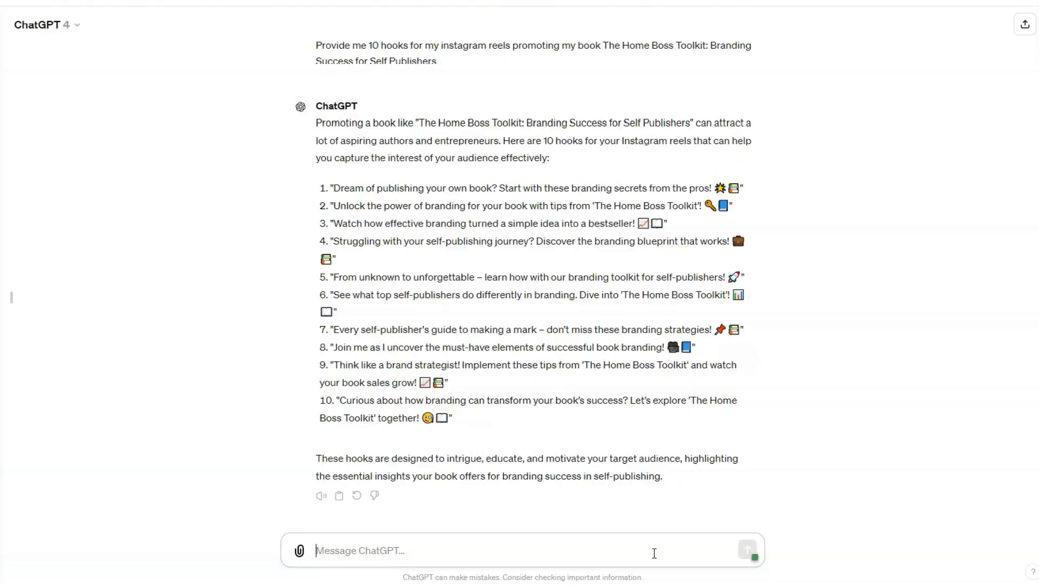
- Send the prompt "Provide me 10 hooks for my instagram reels promoting my prompted mindfulness journal"
{"action": "type", "text": "Provide me 10 hoo"}
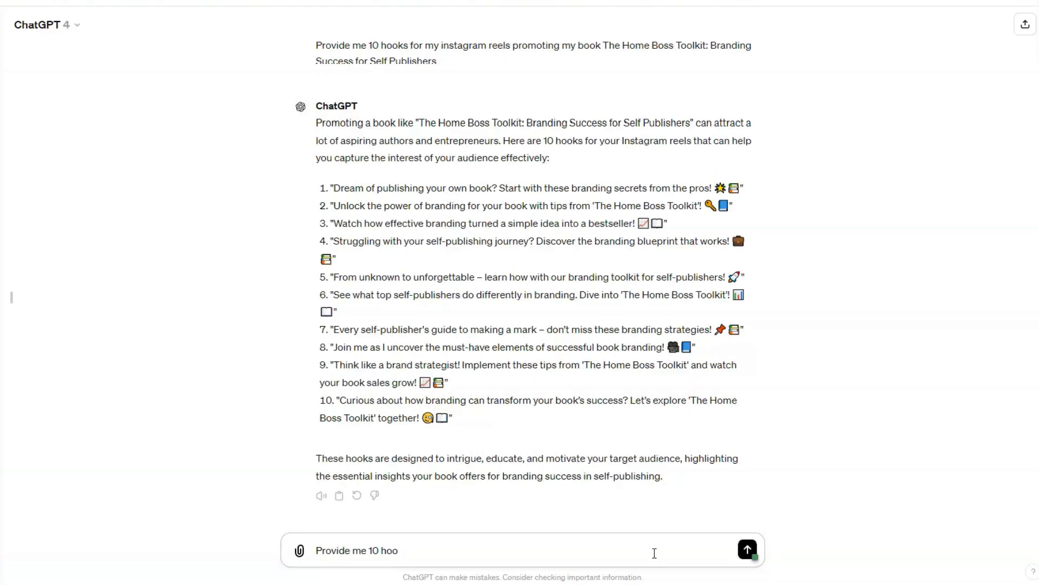
{"action": "type", "text": "ks for my instagram reels promoting my prompted mindfulness journal"}
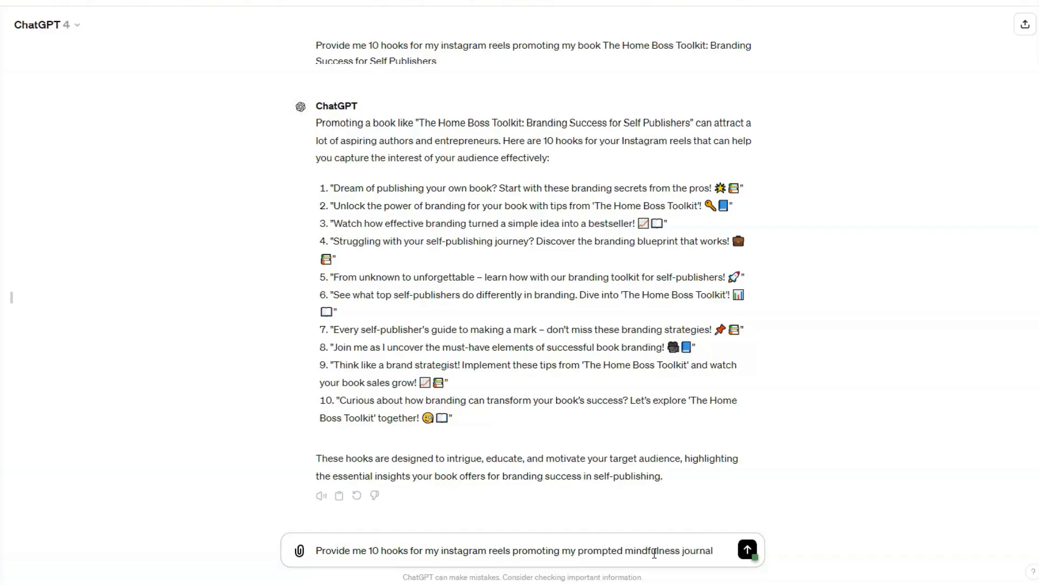
{"action": "key", "text": "Return"}
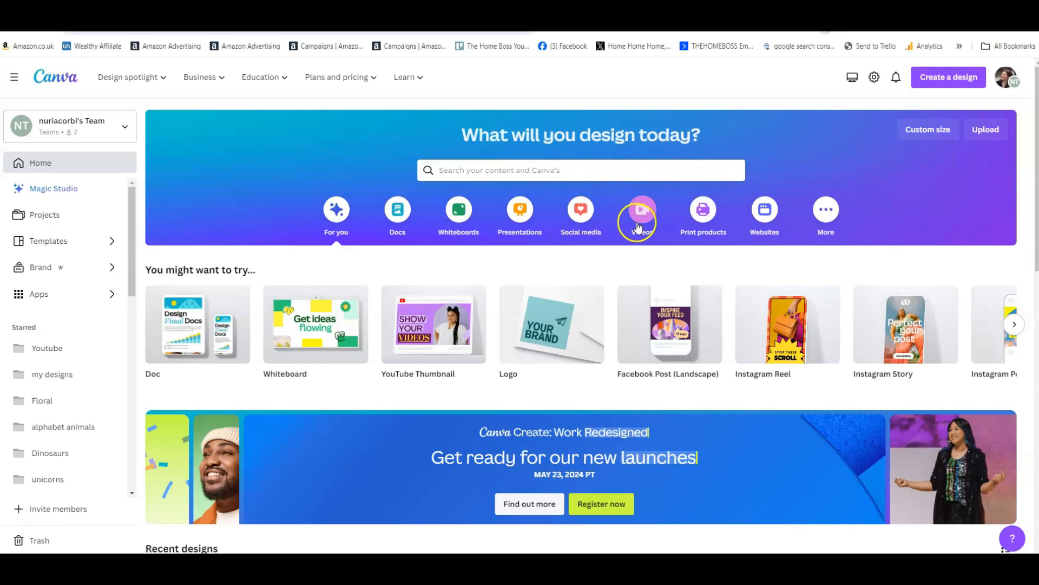
- In Canva, create a blank Instagram Reel design from the social media formats
{"action": "left_click", "coordinate": [582, 217]}
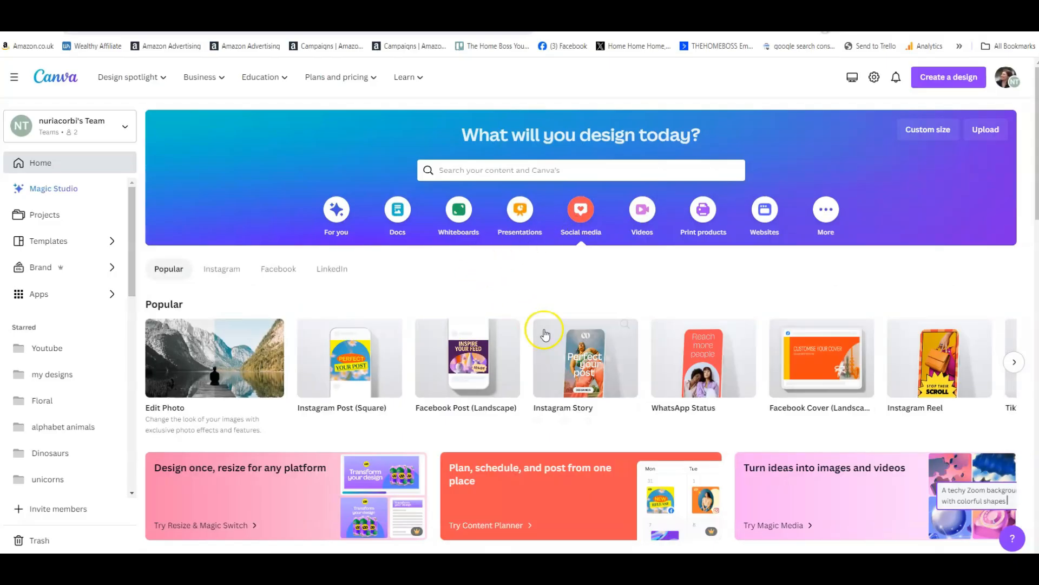
{"action": "mouse_move", "coordinate": [585, 366]}
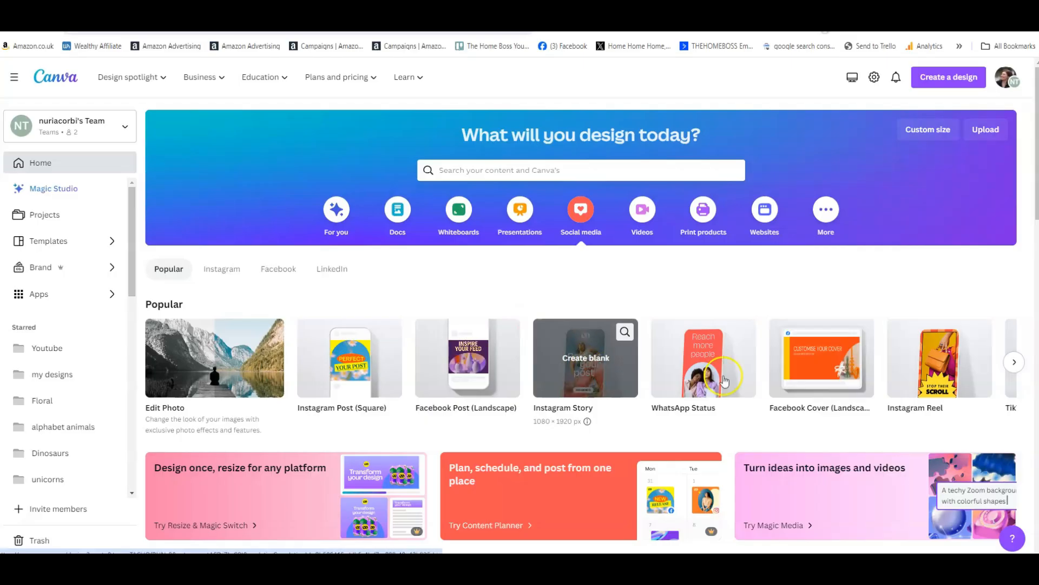
{"action": "mouse_move", "coordinate": [928, 380]}
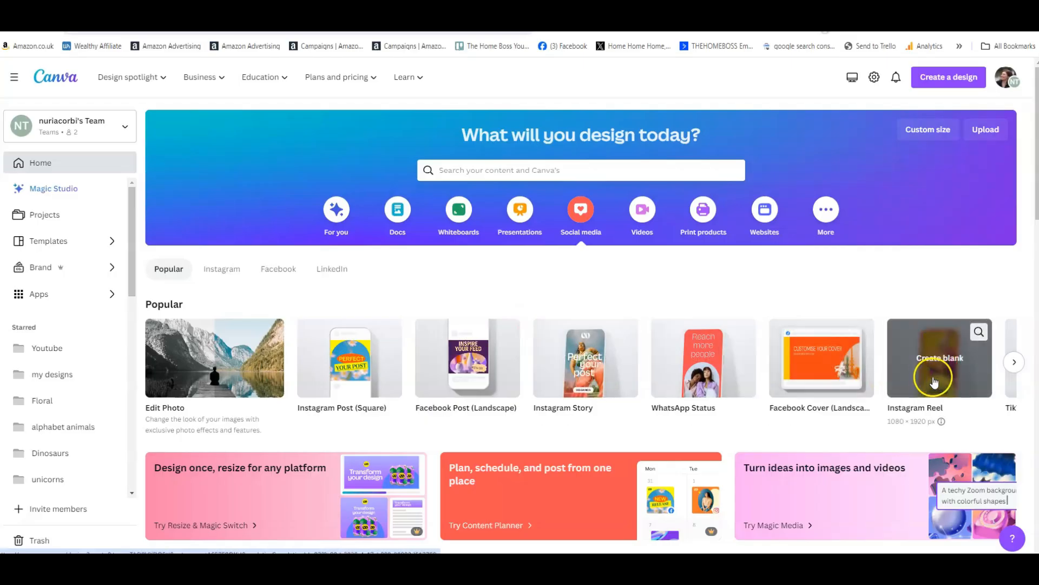
{"action": "left_click", "coordinate": [935, 382]}
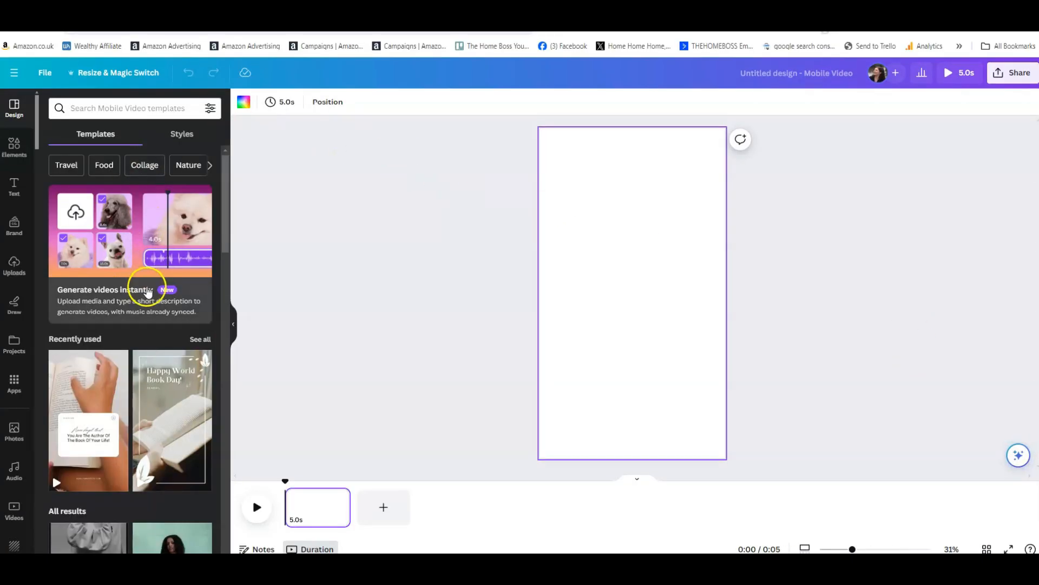
- Look over the suggested mobile video templates and search them for "books"
{"action": "scroll", "coordinate": [145, 287], "scroll_direction": "down", "scroll_amount": 8}
{"action": "scroll", "coordinate": [145, 494], "scroll_direction": "down", "scroll_amount": 5}
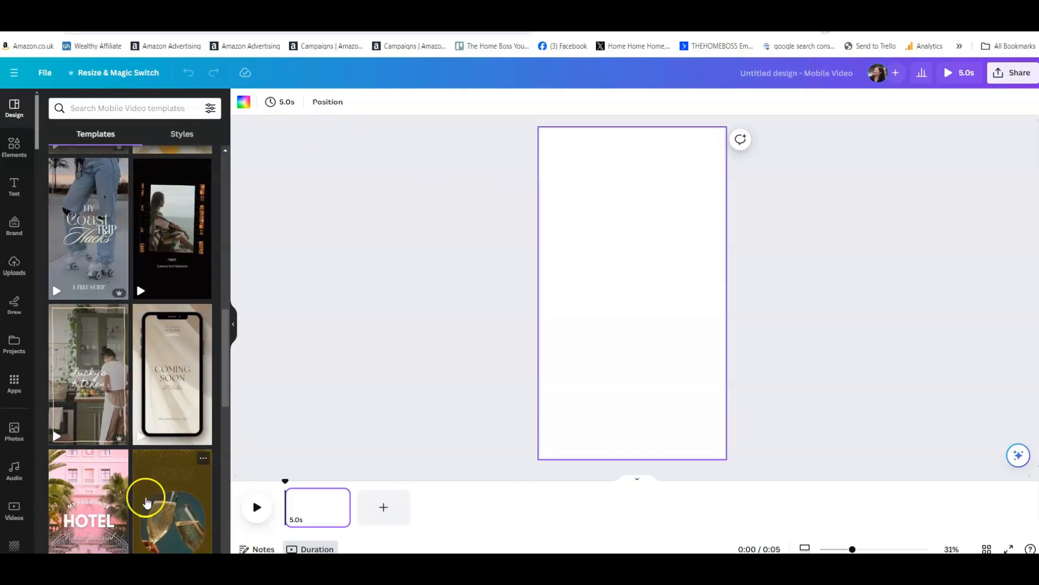
{"action": "scroll", "coordinate": [145, 493], "scroll_direction": "down", "scroll_amount": 3}
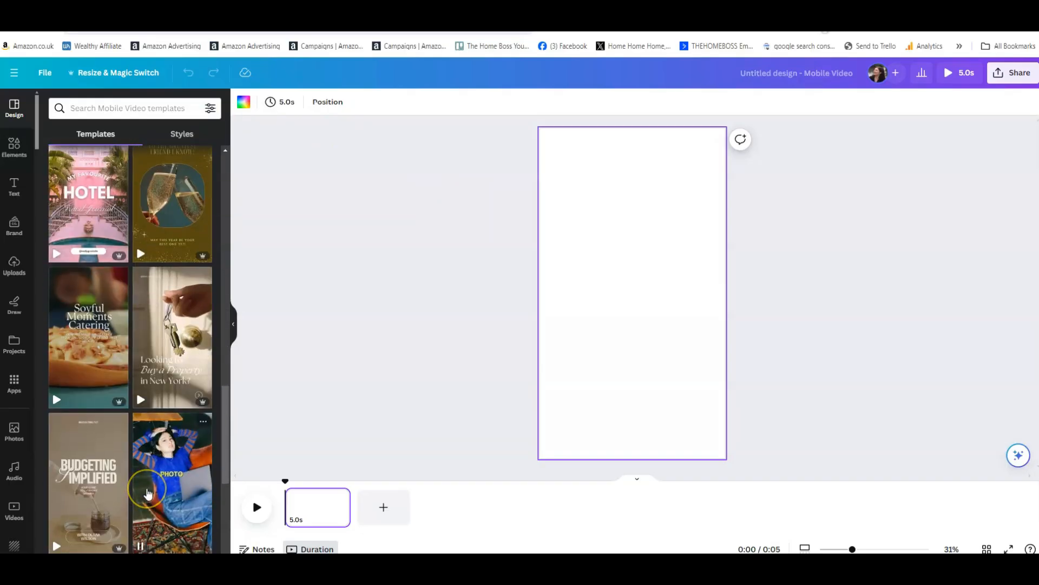
{"action": "scroll", "coordinate": [146, 495], "scroll_direction": "up", "scroll_amount": 15}
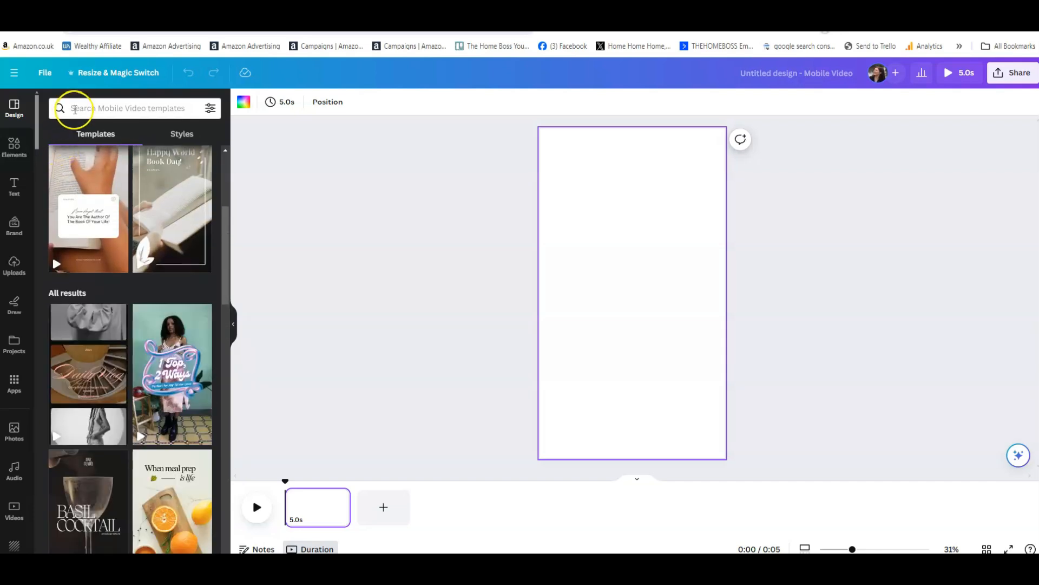
{"action": "left_click", "coordinate": [72, 108]}
{"action": "type", "text": "books"}
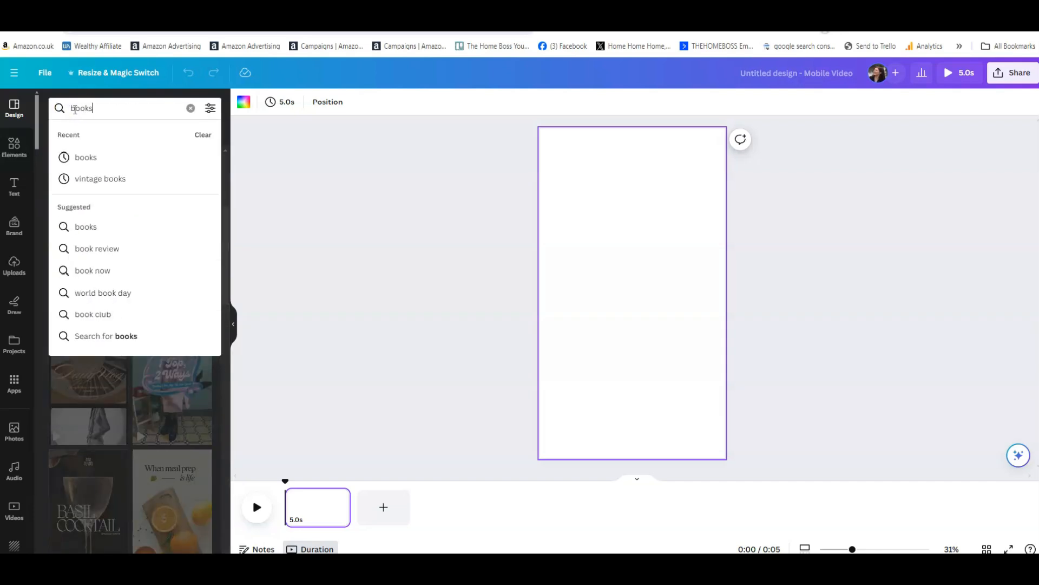
{"action": "key", "text": "Return"}
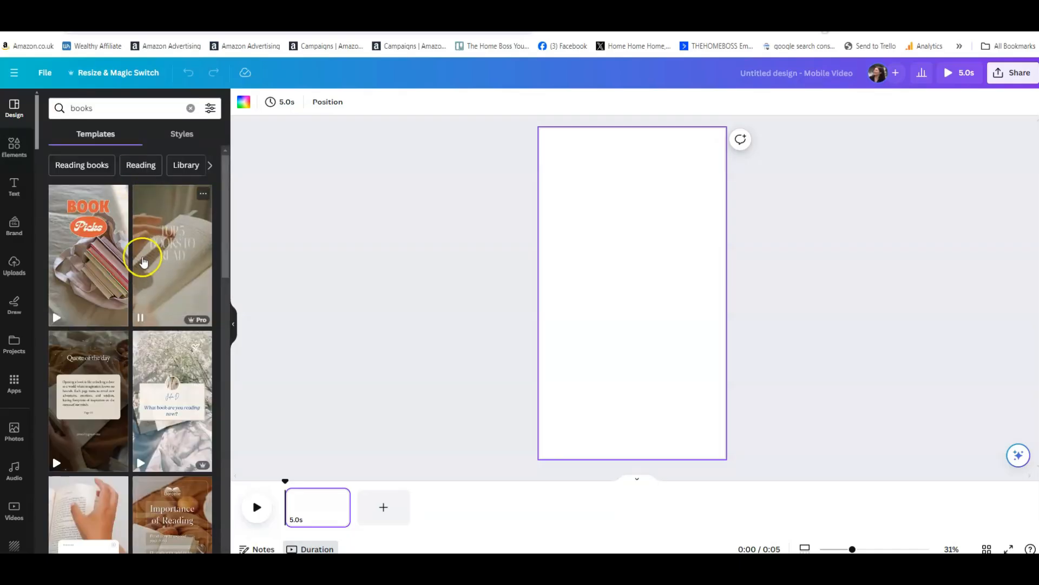
- Browse the book-themed video templates and preview several of them, including Book Picks, Top 5 Books to Read and World Book Day
{"action": "mouse_move", "coordinate": [109, 300]}
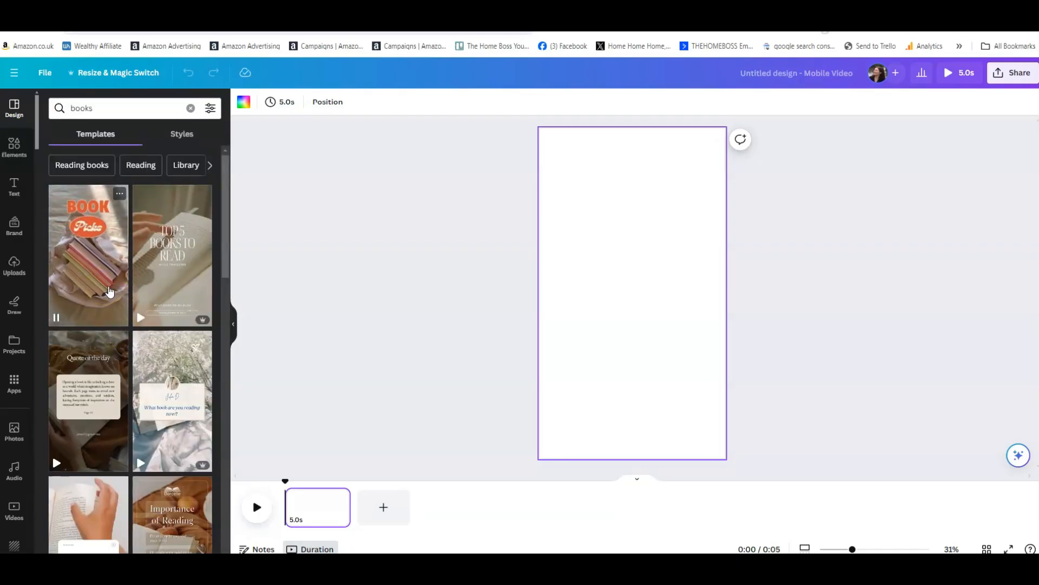
{"action": "mouse_move", "coordinate": [151, 279]}
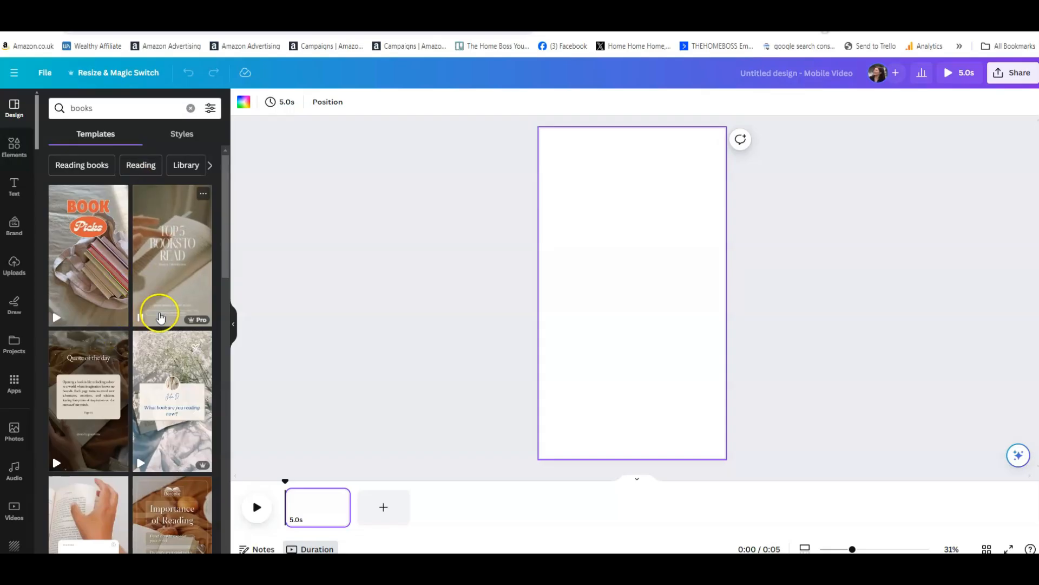
{"action": "mouse_move", "coordinate": [87, 395]}
{"action": "scroll", "coordinate": [90, 398], "scroll_direction": "down", "scroll_amount": 2}
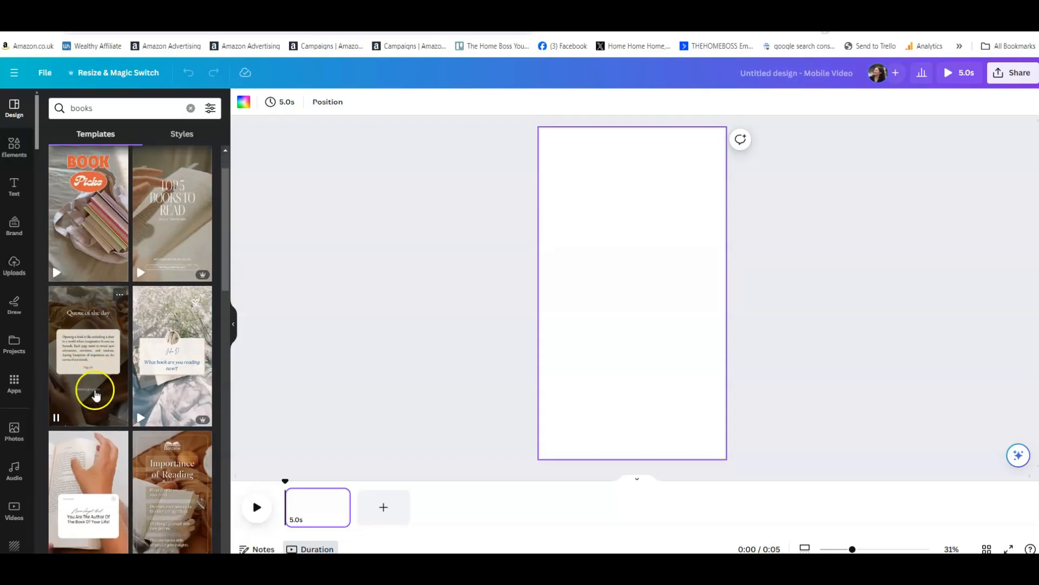
{"action": "mouse_move", "coordinate": [173, 353]}
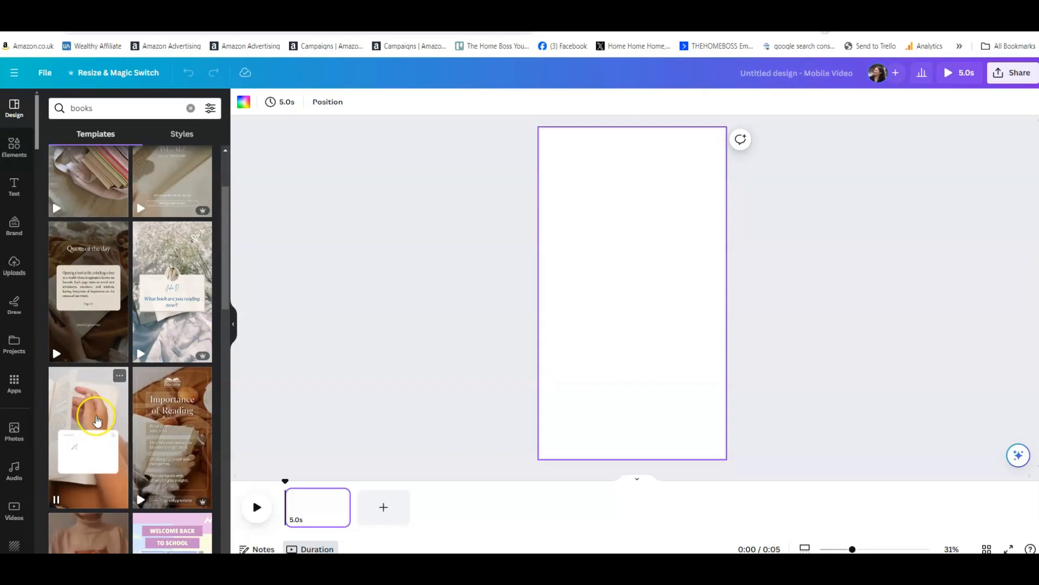
{"action": "scroll", "coordinate": [150, 419], "scroll_direction": "down", "scroll_amount": 3}
{"action": "mouse_move", "coordinate": [151, 419]}
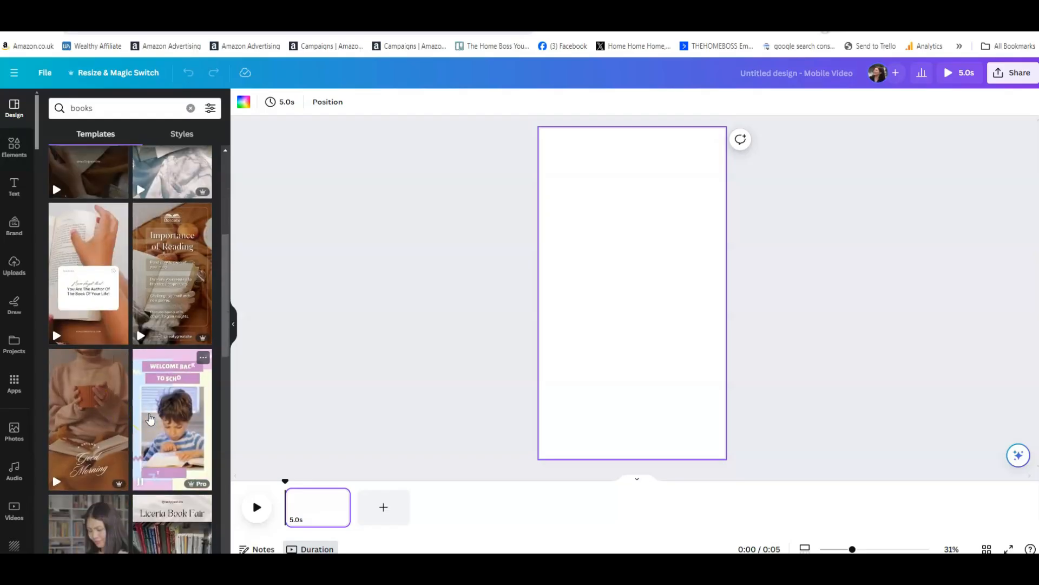
{"action": "scroll", "coordinate": [119, 352], "scroll_direction": "up", "scroll_amount": 5}
{"action": "mouse_move", "coordinate": [91, 284]}
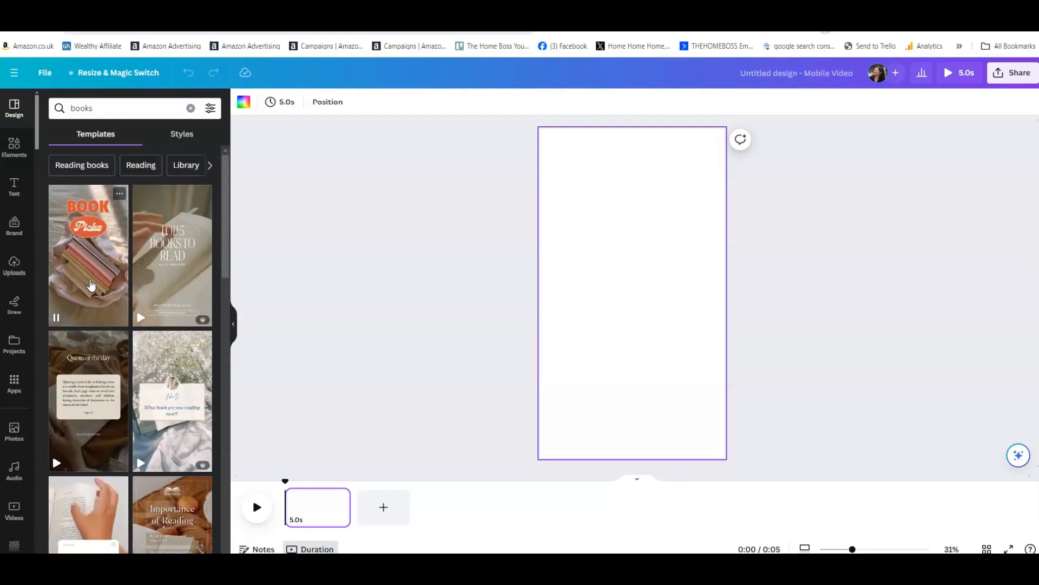
{"action": "scroll", "coordinate": [97, 290], "scroll_direction": "down", "scroll_amount": 5}
{"action": "scroll", "coordinate": [113, 298], "scroll_direction": "down", "scroll_amount": 6}
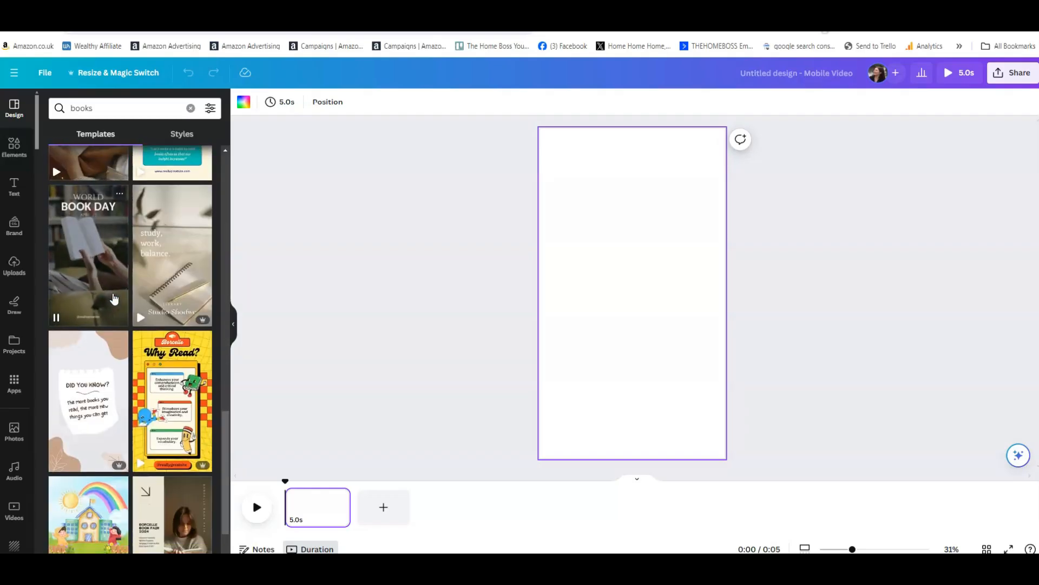
- Apply the World Book Day template to the design and make the uploaded 21.4 s book video its background
{"action": "left_click", "coordinate": [92, 284]}
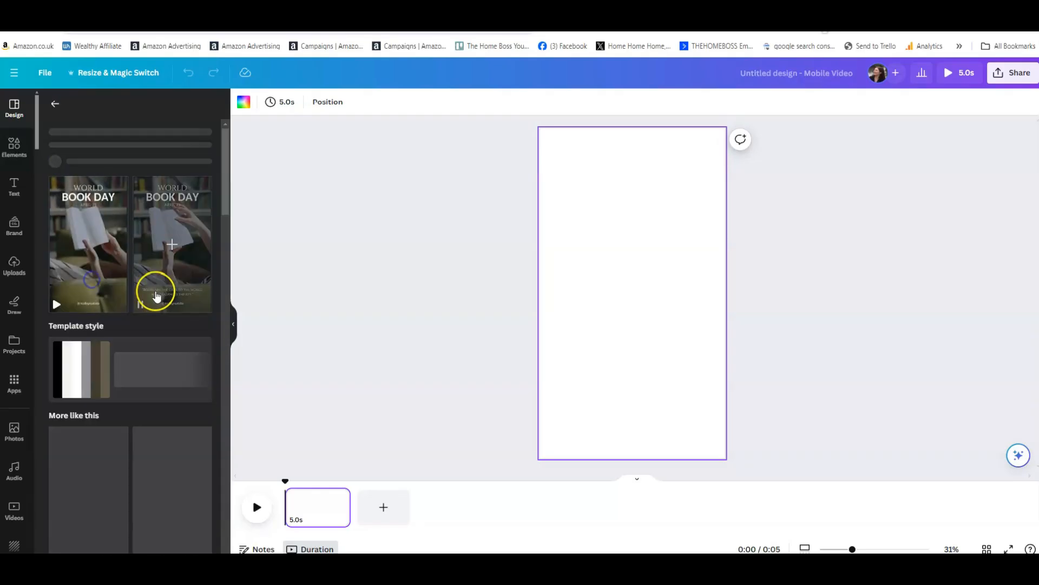
{"action": "left_click", "coordinate": [149, 293]}
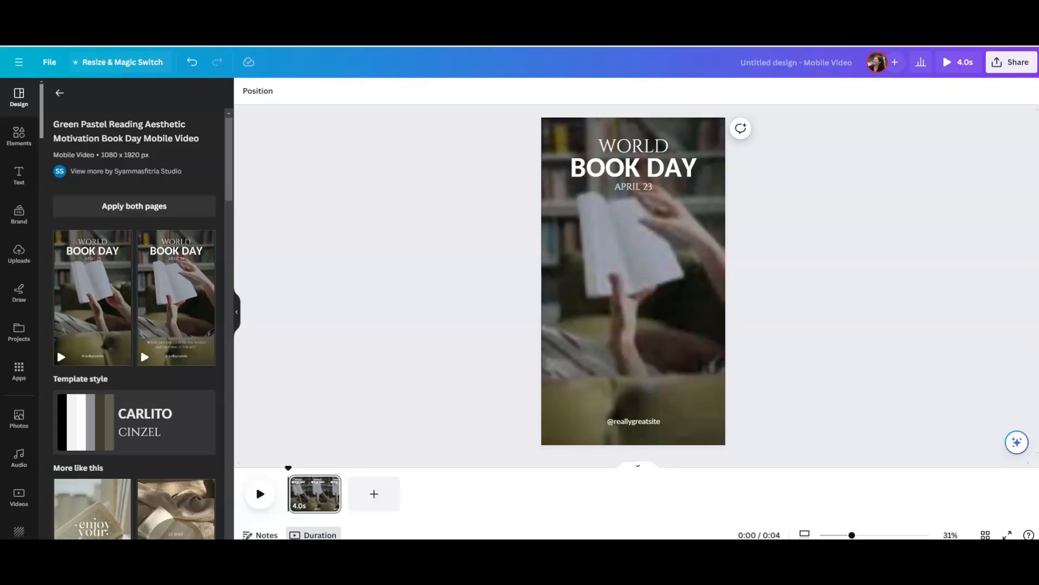
{"action": "left_click", "coordinate": [19, 254]}
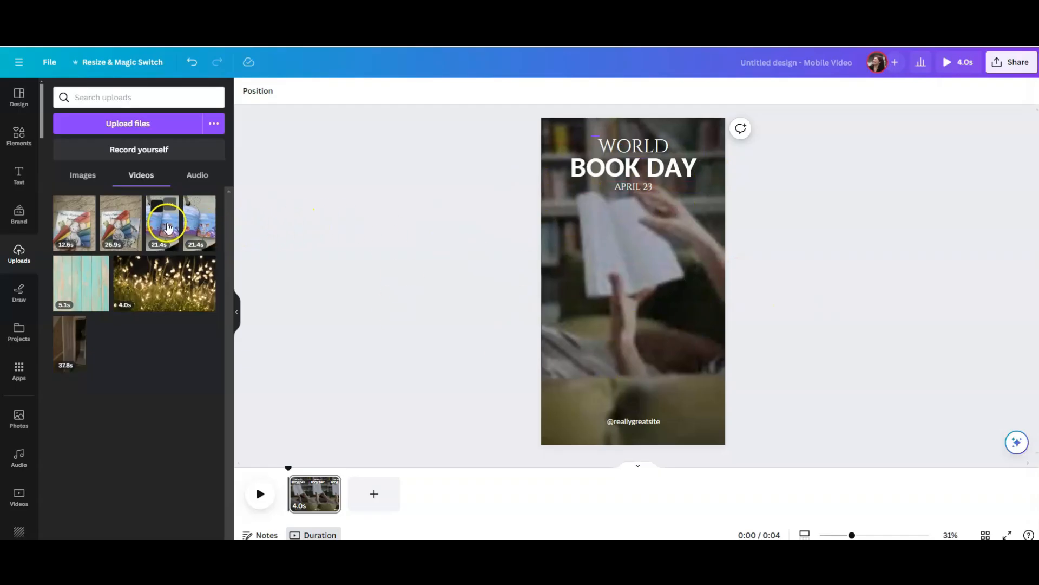
{"action": "left_click", "coordinate": [192, 229]}
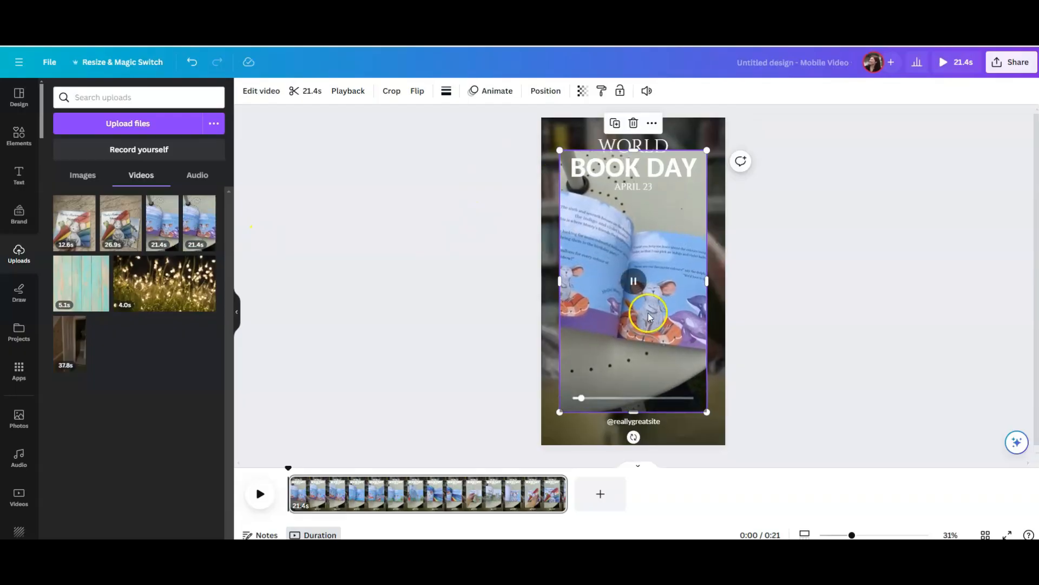
{"action": "right_click", "coordinate": [649, 204]}
{"action": "mouse_move", "coordinate": [650, 336]}
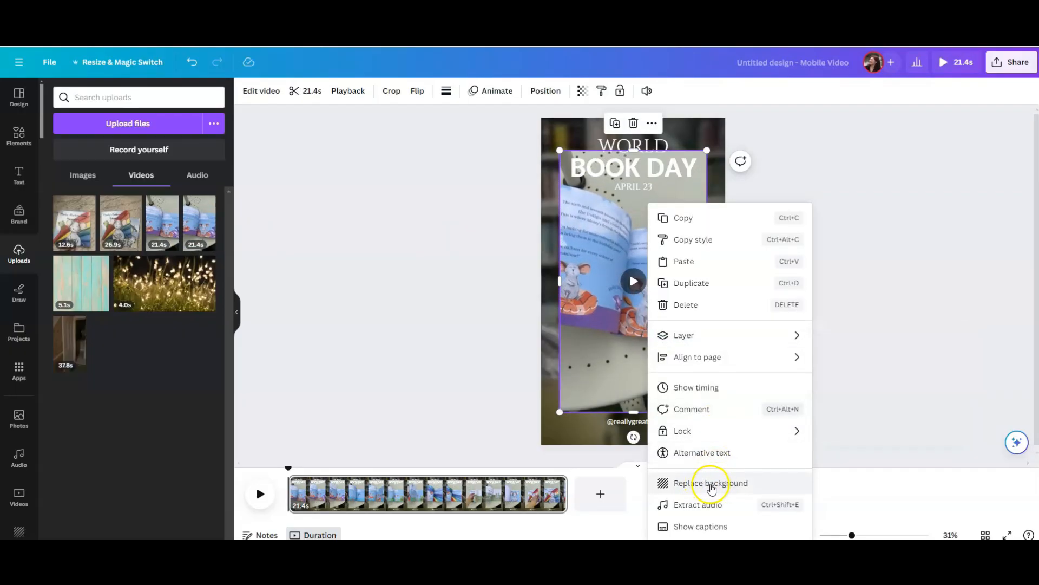
{"action": "left_click", "coordinate": [713, 485]}
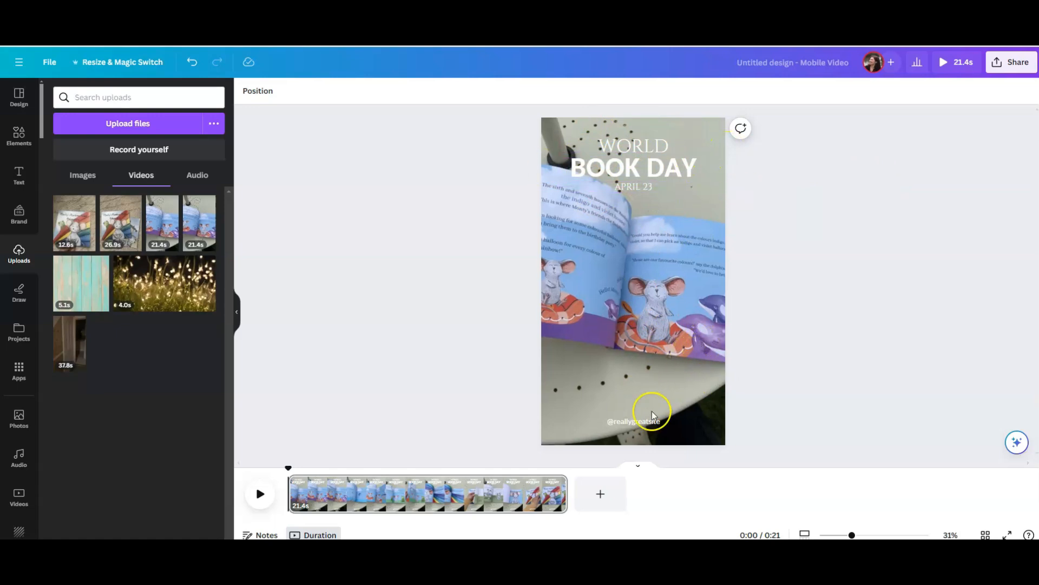
{"action": "left_click", "coordinate": [658, 429]}
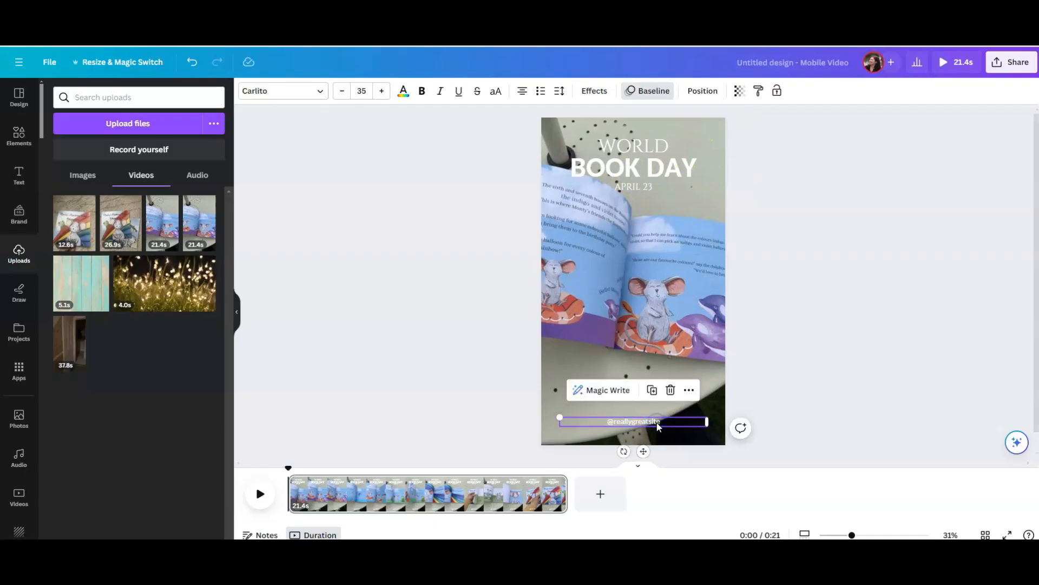
{"action": "left_click", "coordinate": [628, 440]}
{"action": "left_click", "coordinate": [629, 442]}
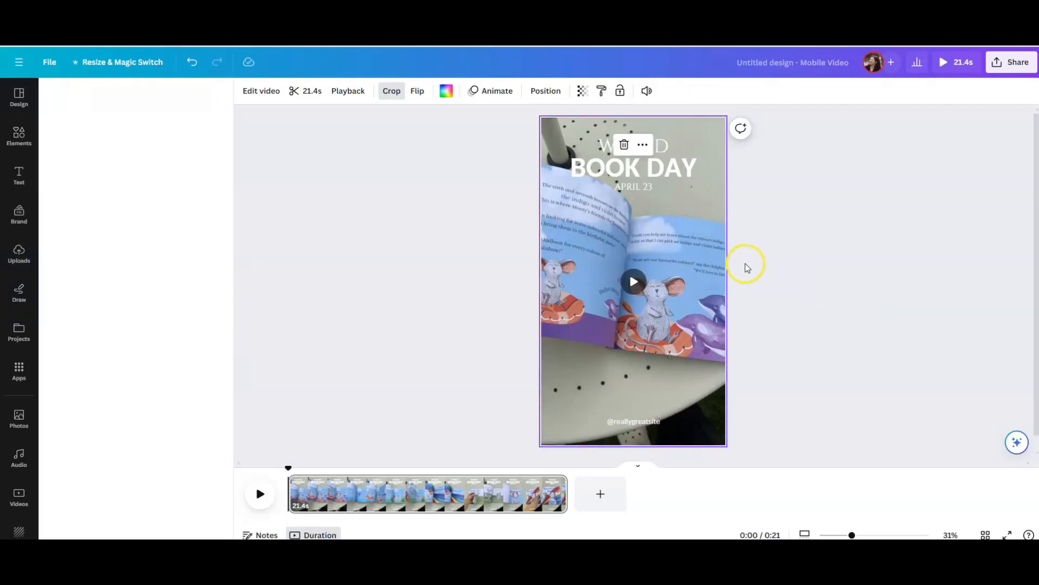
{"action": "left_click", "coordinate": [634, 429]}
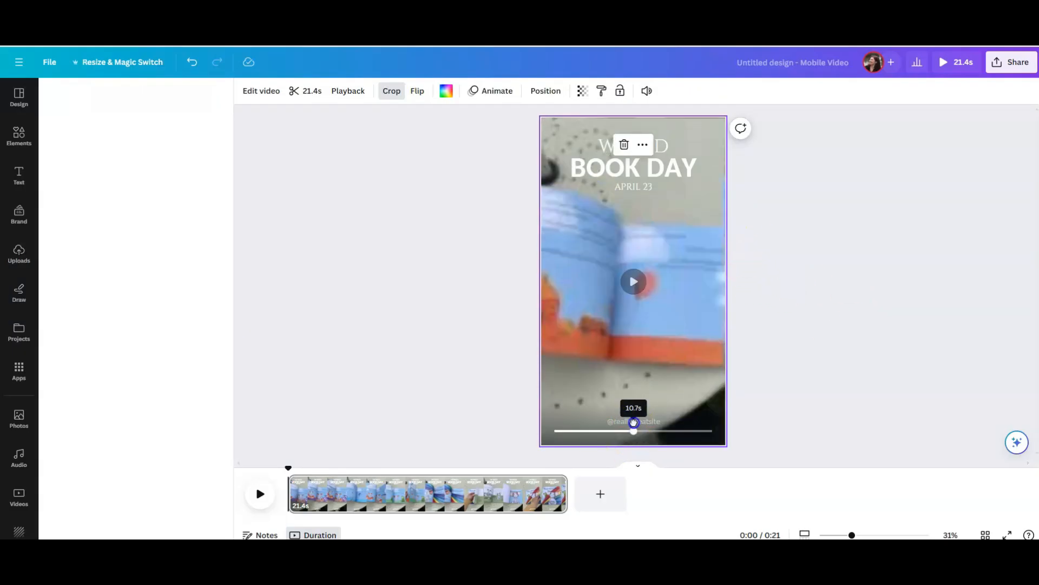
{"action": "left_click", "coordinate": [621, 427]}
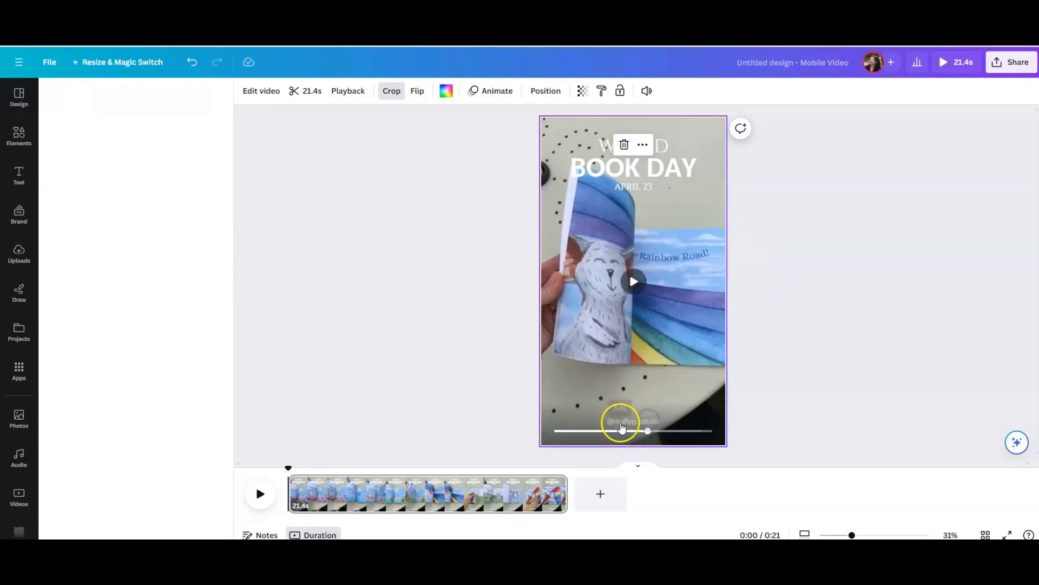
{"action": "left_click_drag", "start_coordinate": [621, 423], "coordinate": [673, 425]}
{"action": "left_click", "coordinate": [676, 376]}
{"action": "double_click", "coordinate": [676, 375]}
{"action": "type", "text": "Tina Kid"}
- Set the author text to size 64 and add "by" on its own line above the name
{"action": "left_click", "coordinate": [361, 90]}
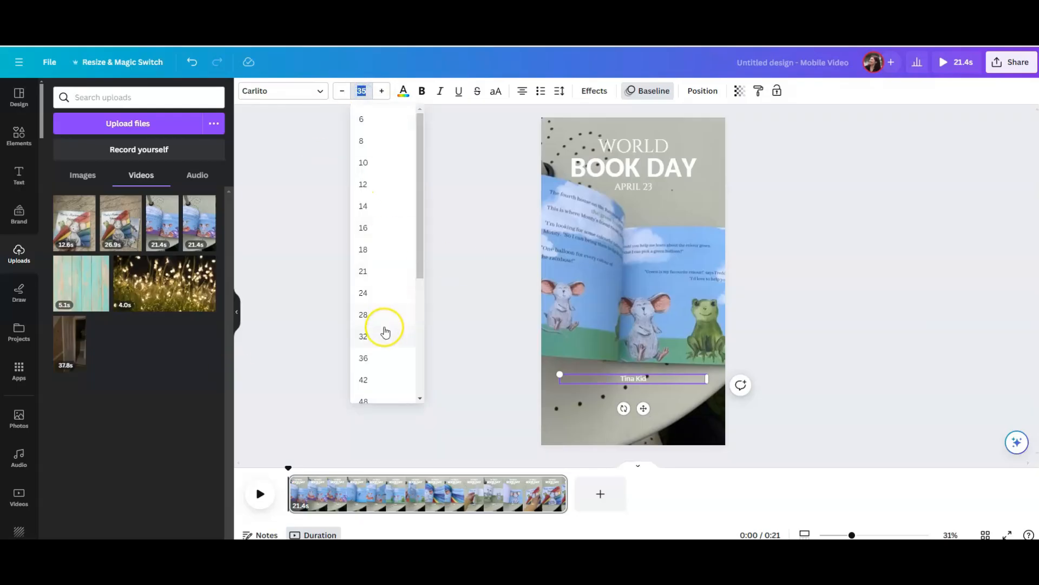
{"action": "left_click_drag", "start_coordinate": [420, 262], "coordinate": [410, 331]}
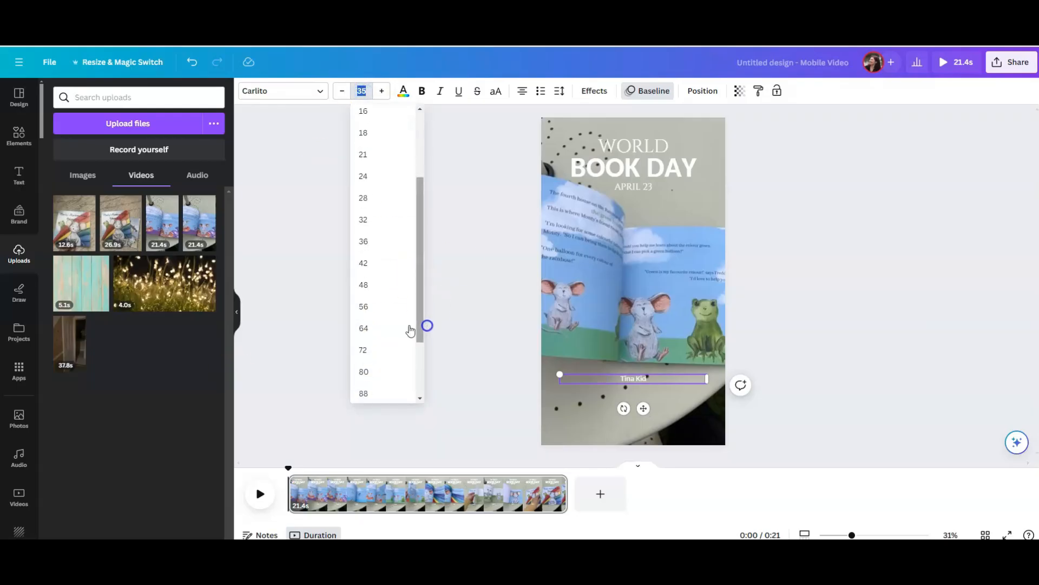
{"action": "left_click", "coordinate": [378, 329]}
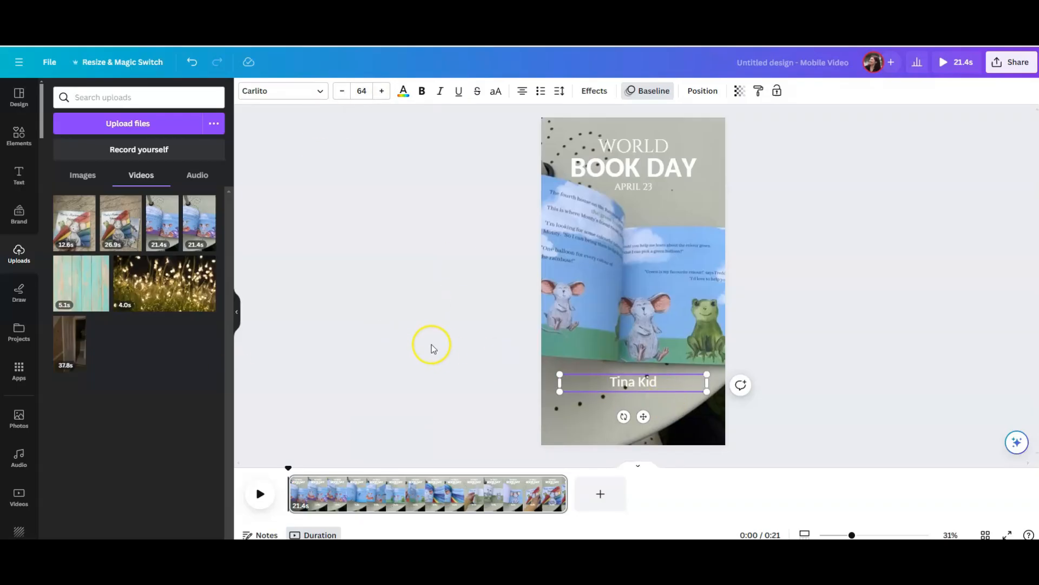
{"action": "left_click", "coordinate": [608, 379]}
{"action": "type", "text": "by"}
{"action": "key", "text": "Return"}
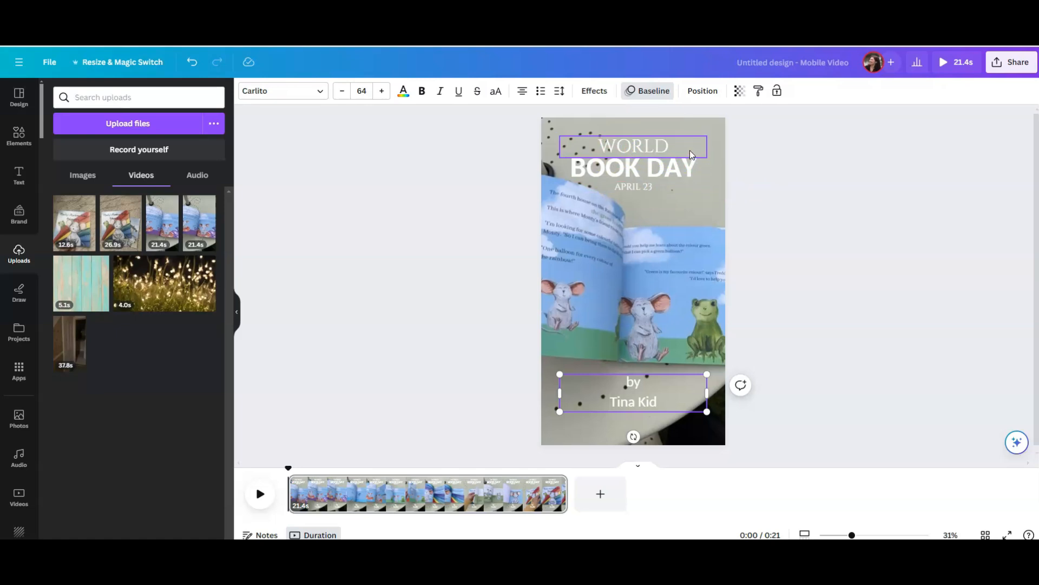
{"action": "left_click", "coordinate": [761, 179]}
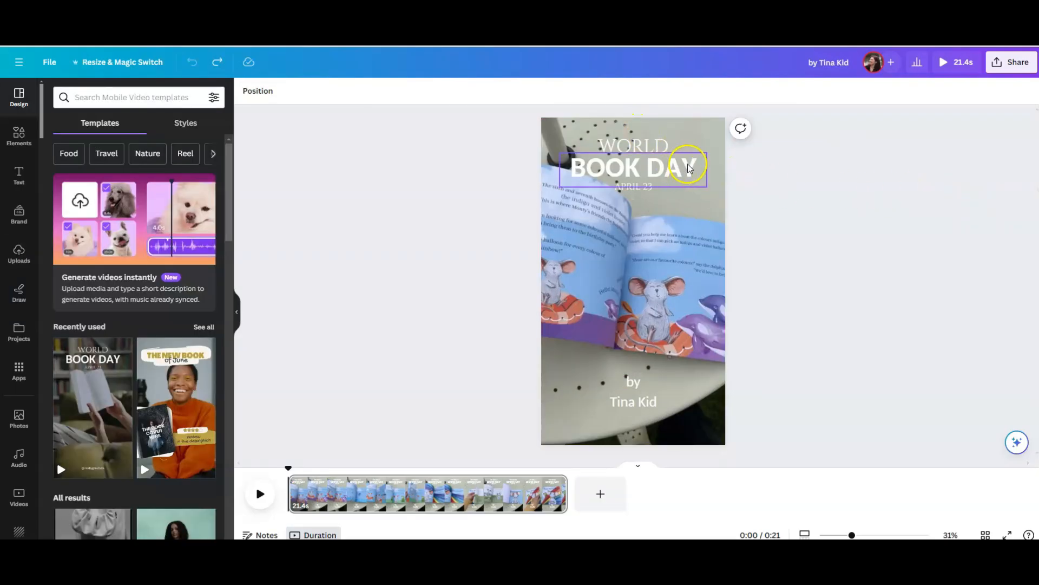
- Replace the heading text with "MEET MONTY:" above "COLOUR EXPLORER!" on two lines
{"action": "left_click", "coordinate": [682, 144]}
{"action": "double_click", "coordinate": [682, 143]}
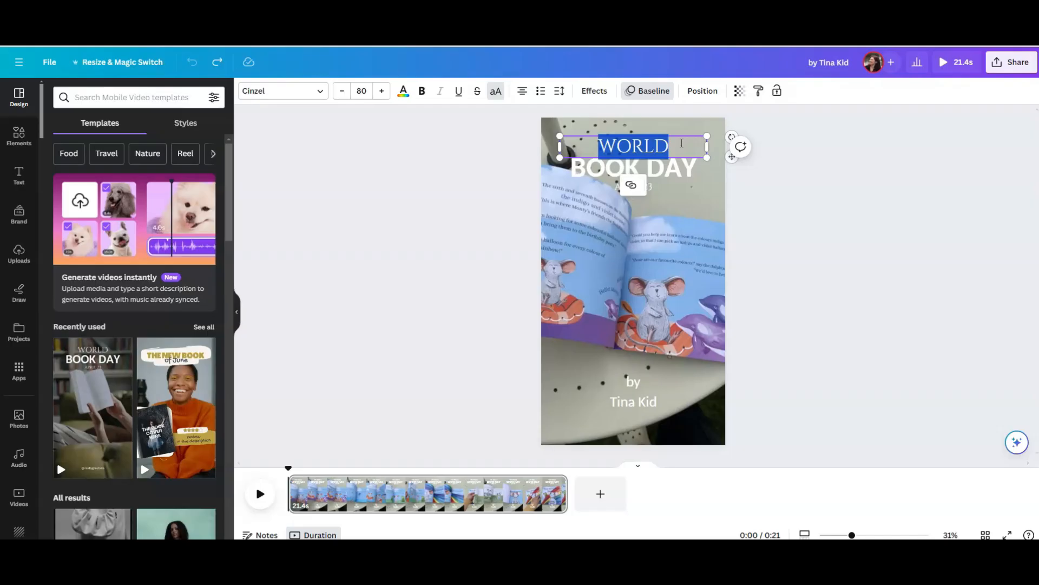
{"action": "type", "text": "MEET MONTY:"}
{"action": "double_click", "coordinate": [675, 164]}
{"action": "type", "text": "COLOUR"}
{"action": "key", "text": "Return"}
{"action": "type", "text": "EXPLORER!"}
- Move the APRIL 23 text clear of the heading and delete it
{"action": "left_click", "coordinate": [602, 226]}
{"action": "left_click_drag", "start_coordinate": [602, 226], "coordinate": [627, 340]}
{"action": "left_click", "coordinate": [626, 340]}
{"action": "key", "text": "Delete"}
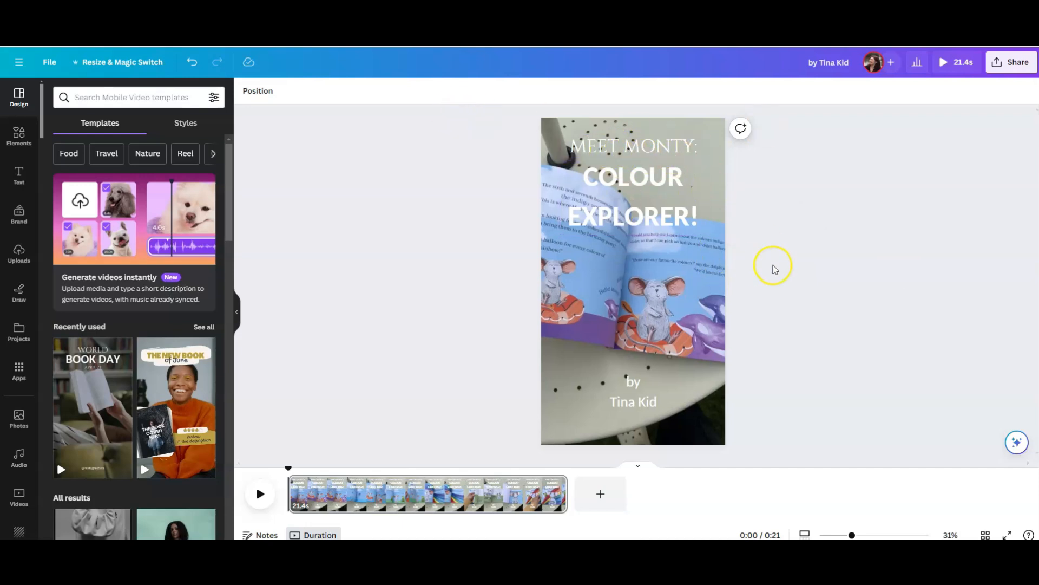
- Play the reel to preview it and look at the sharing options
{"action": "left_click", "coordinate": [260, 493]}
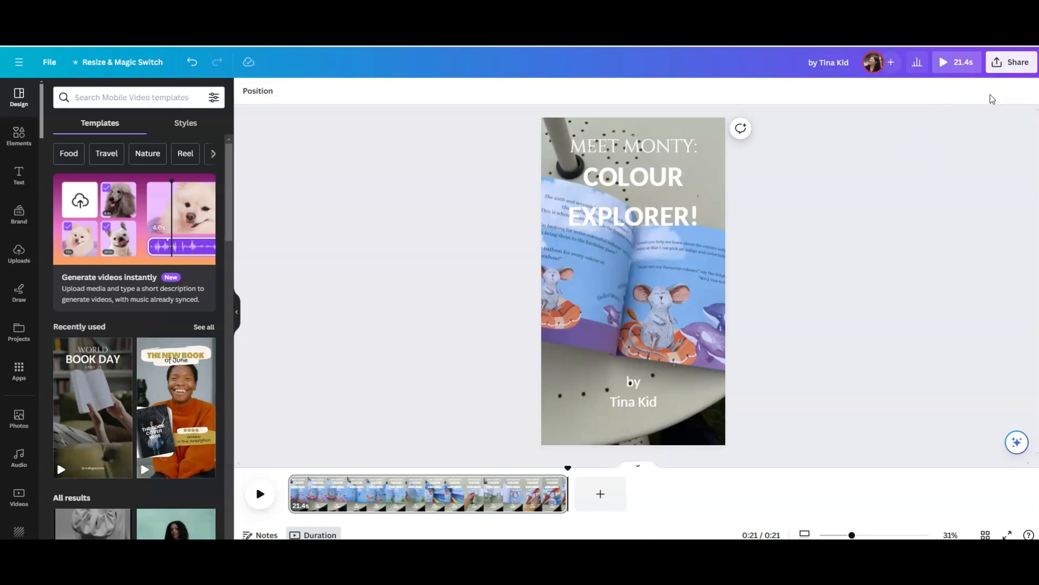
{"action": "left_click", "coordinate": [1012, 62]}
{"action": "left_click", "coordinate": [864, 310]}
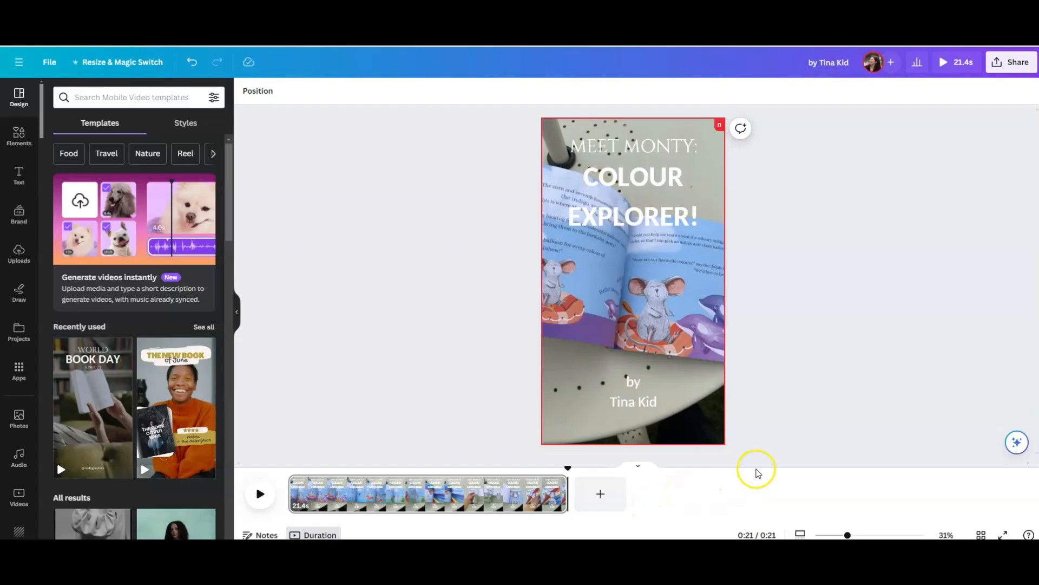
{"action": "left_click", "coordinate": [273, 491]}
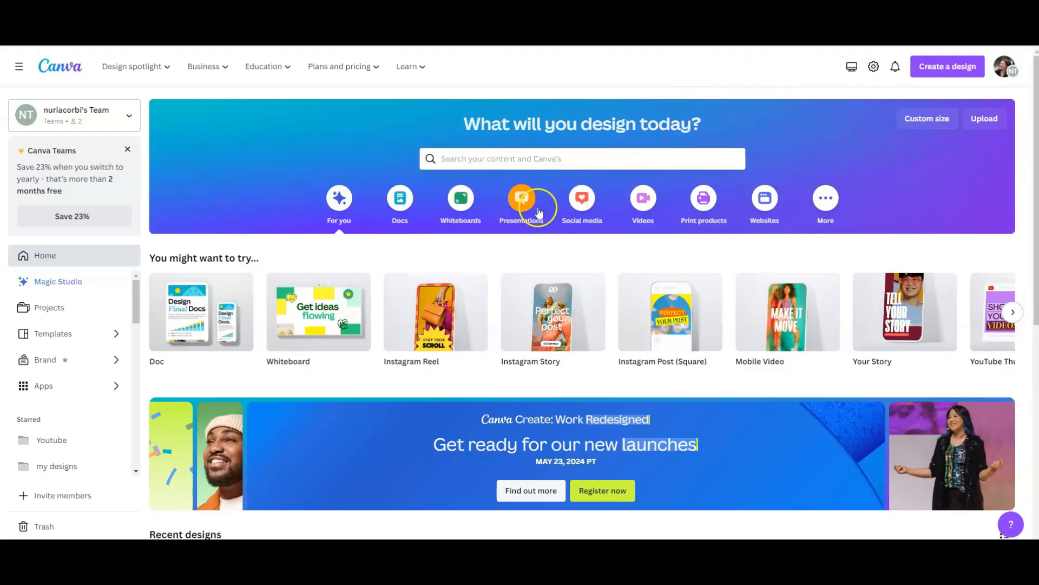
- Create a blank Mobile Video design from the video formats on the Canva home page
{"action": "left_click", "coordinate": [642, 215]}
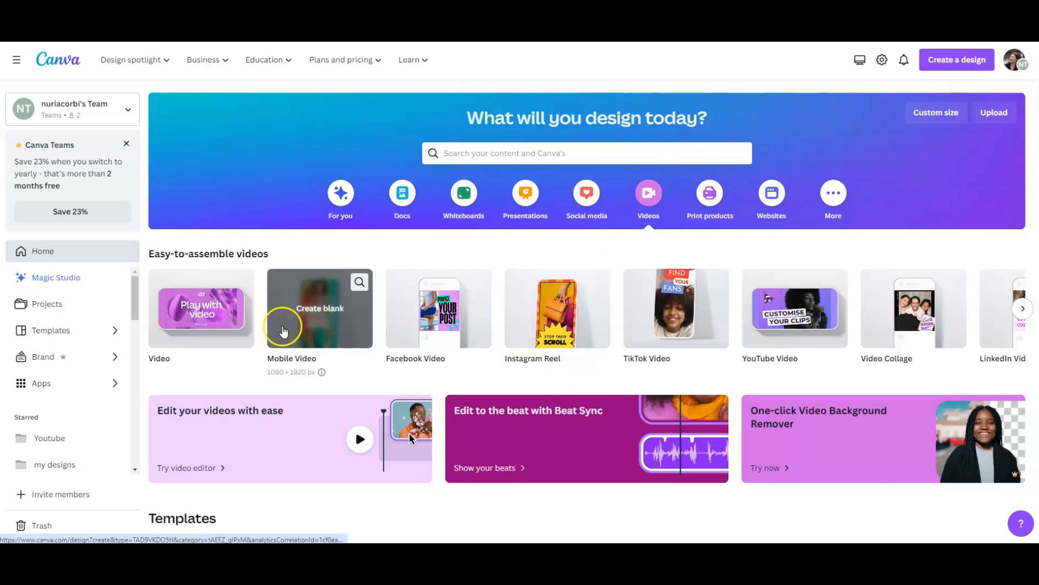
{"action": "left_click", "coordinate": [319, 332]}
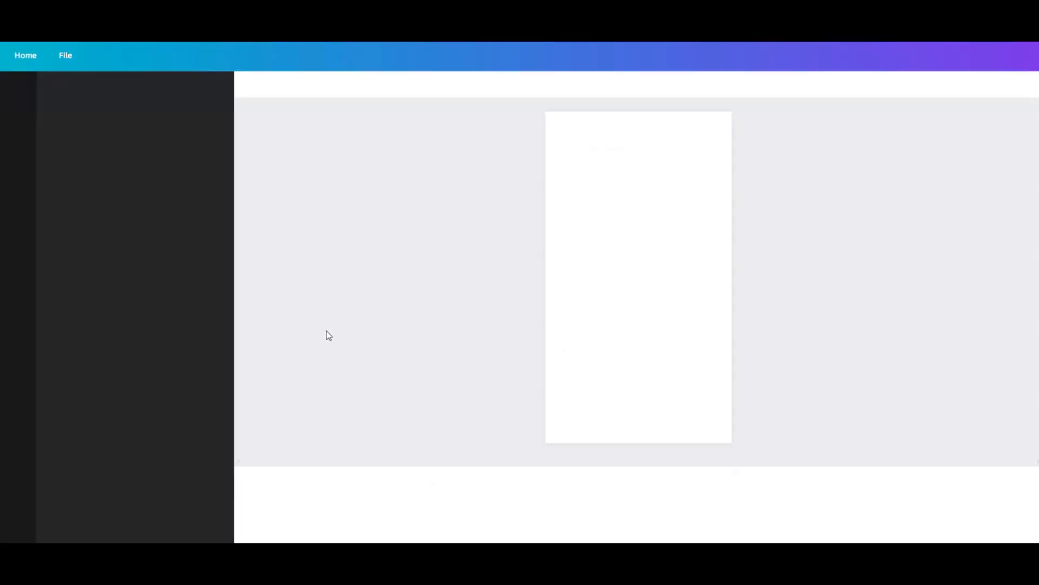
{"action": "left_click", "coordinate": [510, 205]}
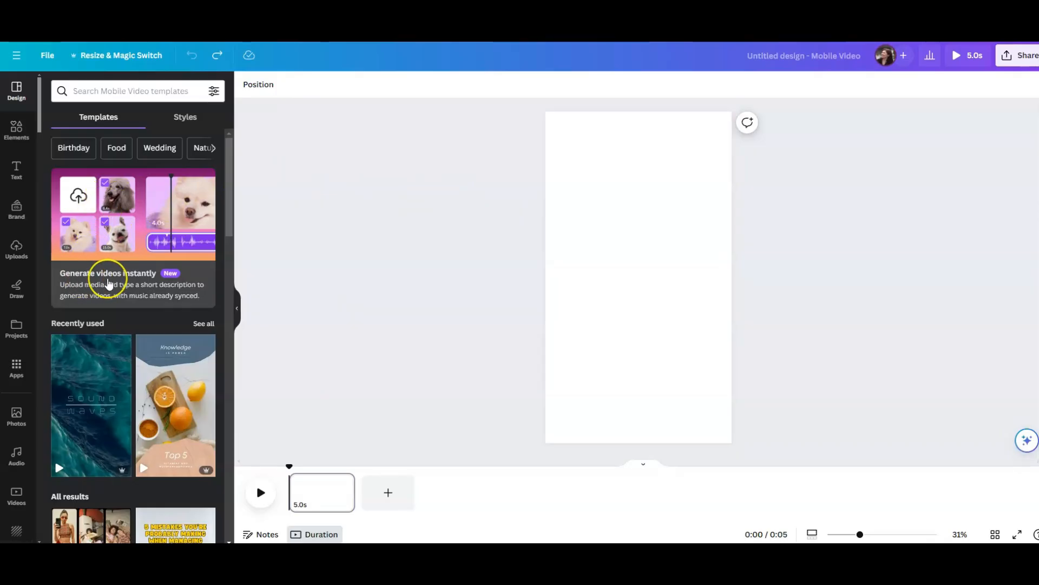
- Start instant video generation and select the 21.4 s book video, the award nomination certificate, a birthday balloons picture and the book cover
{"action": "left_click", "coordinate": [108, 282]}
{"action": "left_click", "coordinate": [163, 226]}
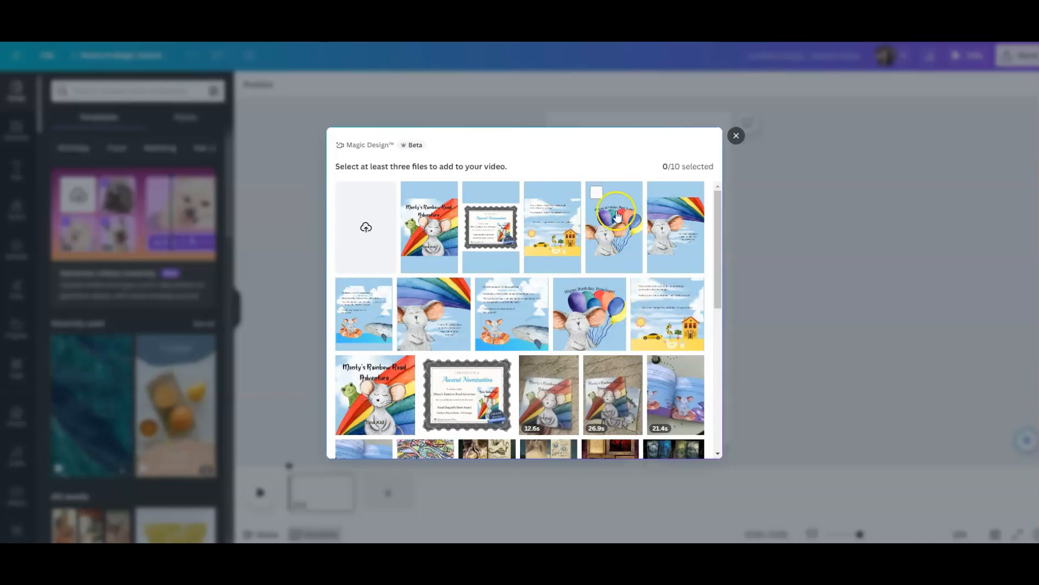
{"action": "left_click", "coordinate": [687, 395]}
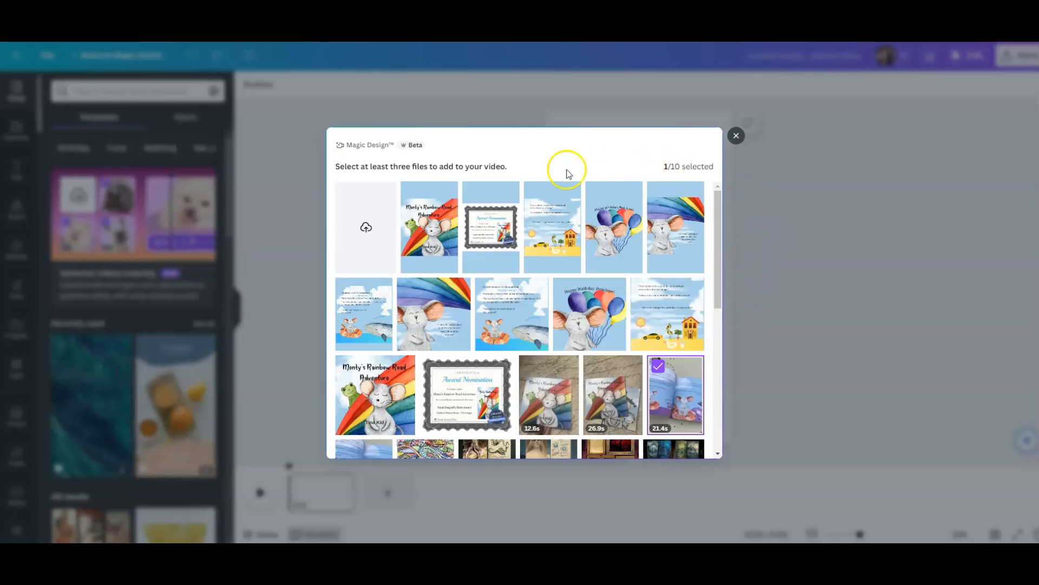
{"action": "left_click", "coordinate": [491, 232]}
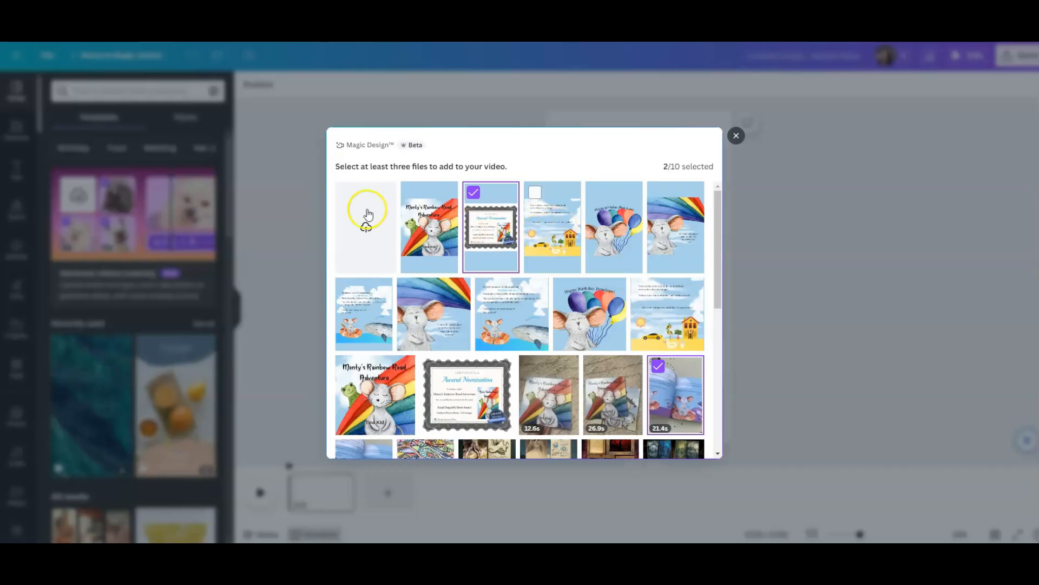
{"action": "left_click", "coordinate": [615, 227]}
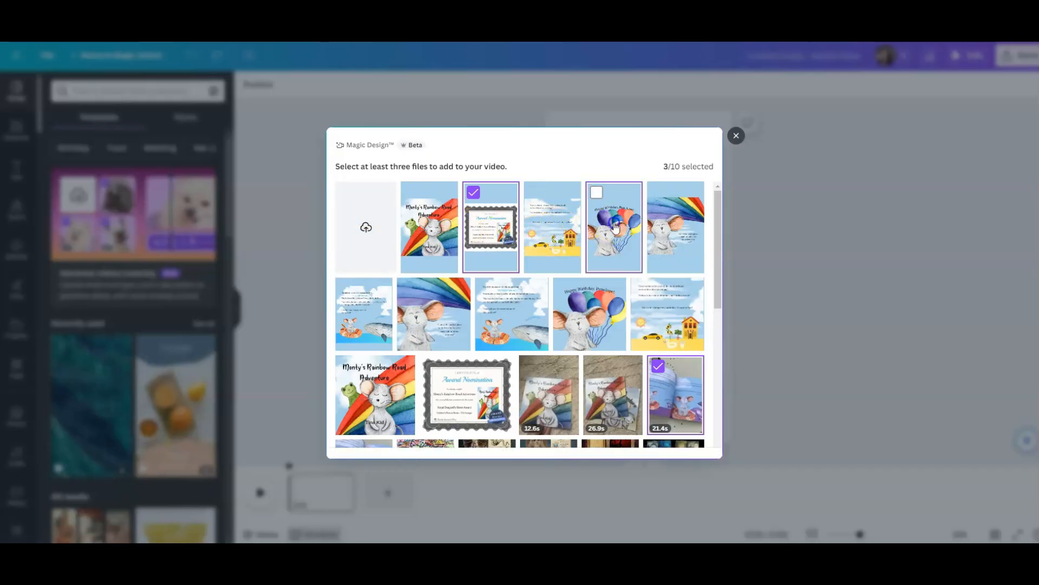
{"action": "left_click", "coordinate": [417, 234]}
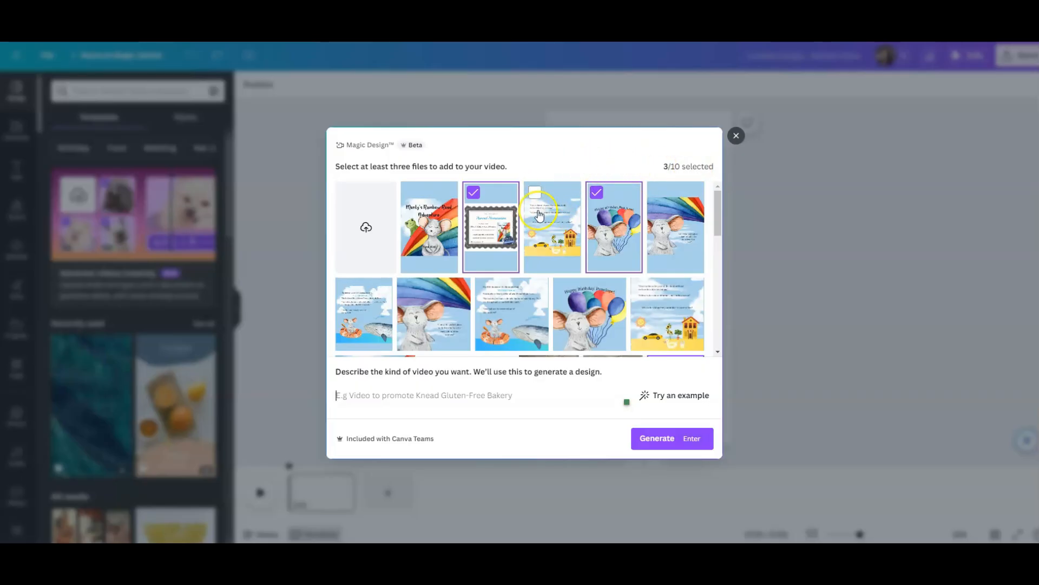
{"action": "left_click", "coordinate": [609, 200]}
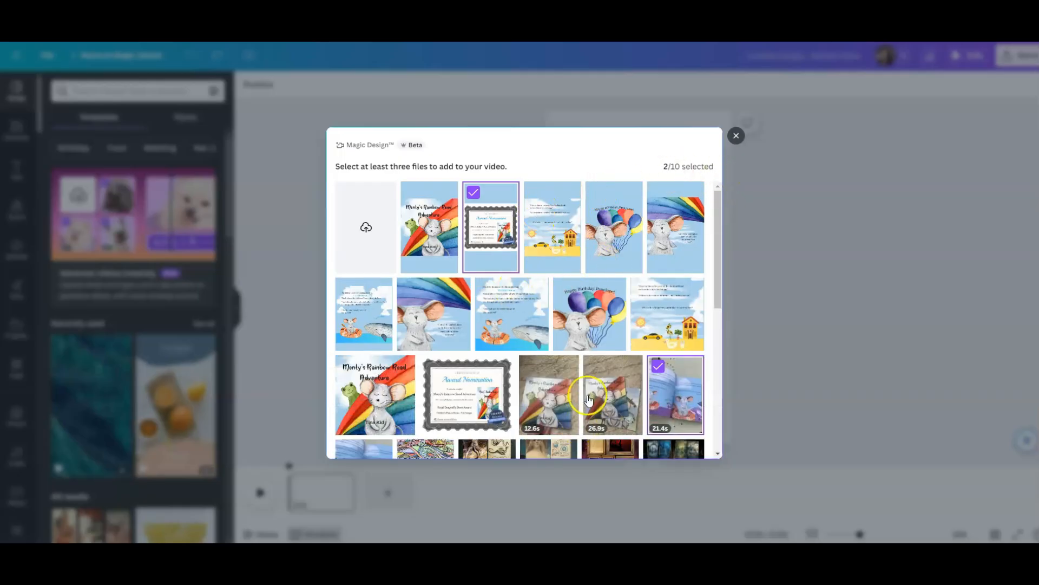
{"action": "left_click", "coordinate": [615, 229]}
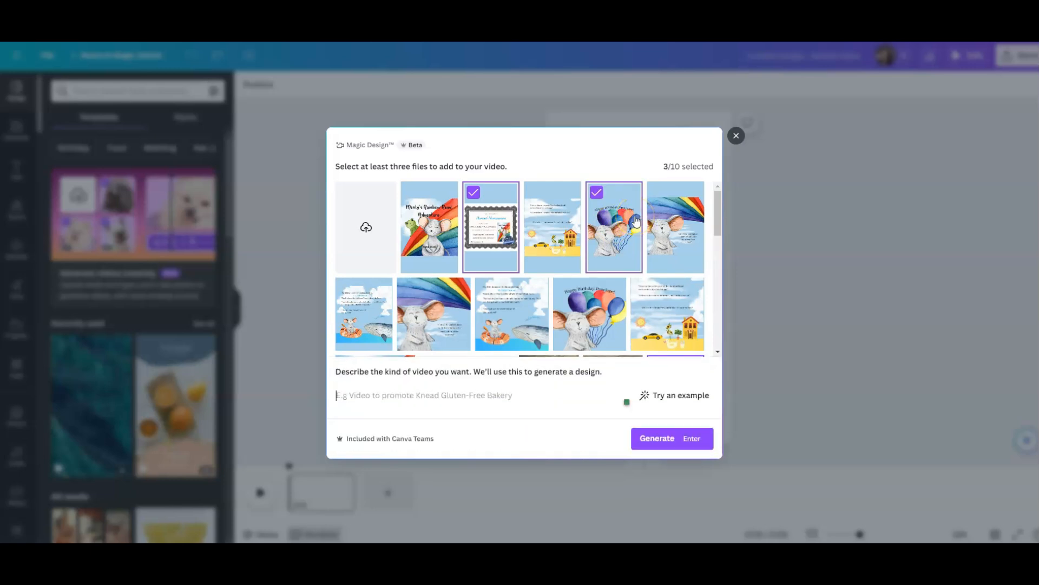
{"action": "left_click", "coordinate": [428, 214]}
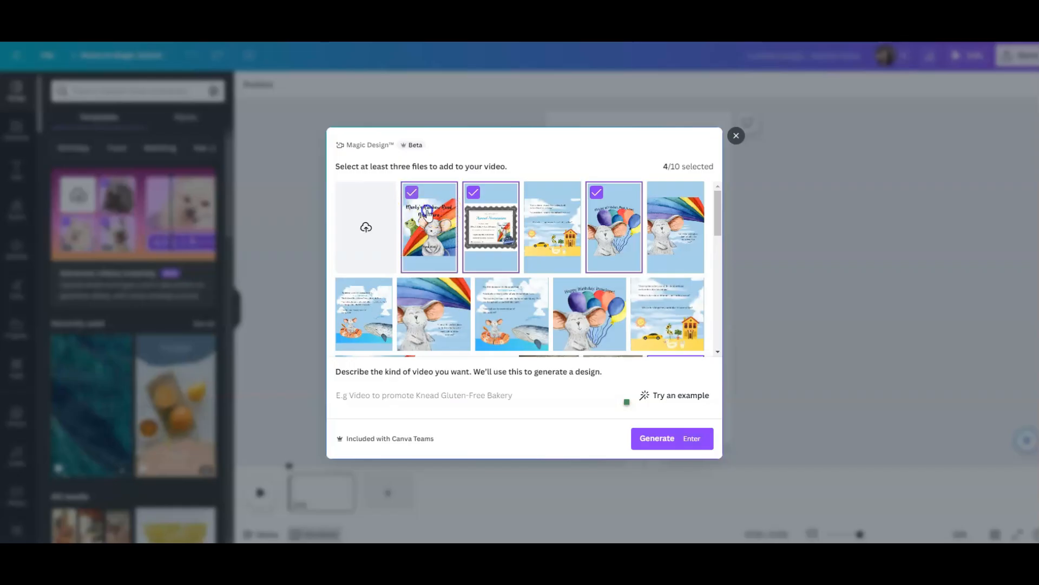
- Generate the video from the description "video to promote my award winning children's book Monty's Rainbow Road Adventure teaching the colors" and play it
{"action": "left_click", "coordinate": [658, 444]}
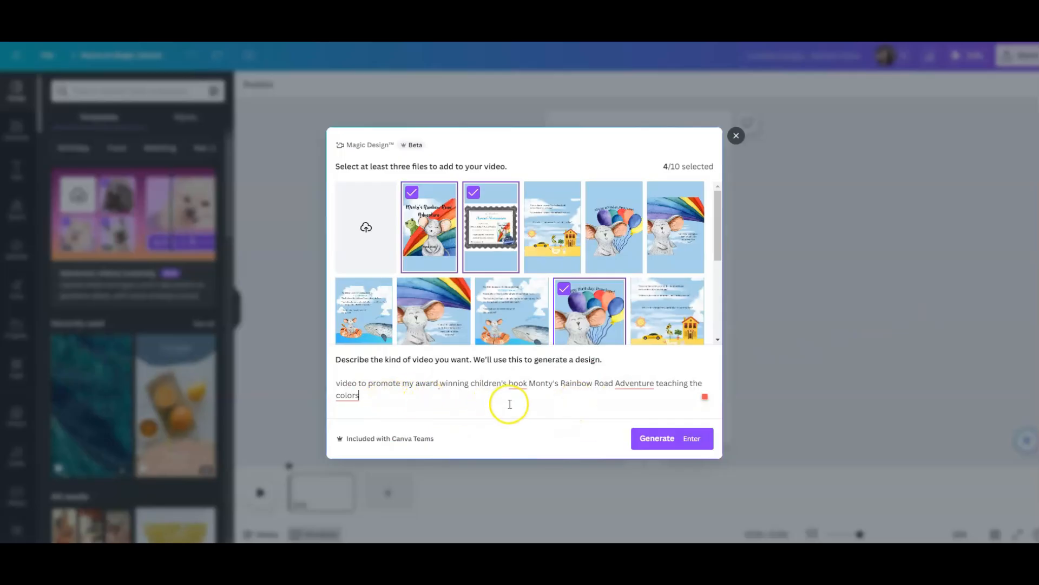
{"action": "mouse_move", "coordinate": [353, 395]}
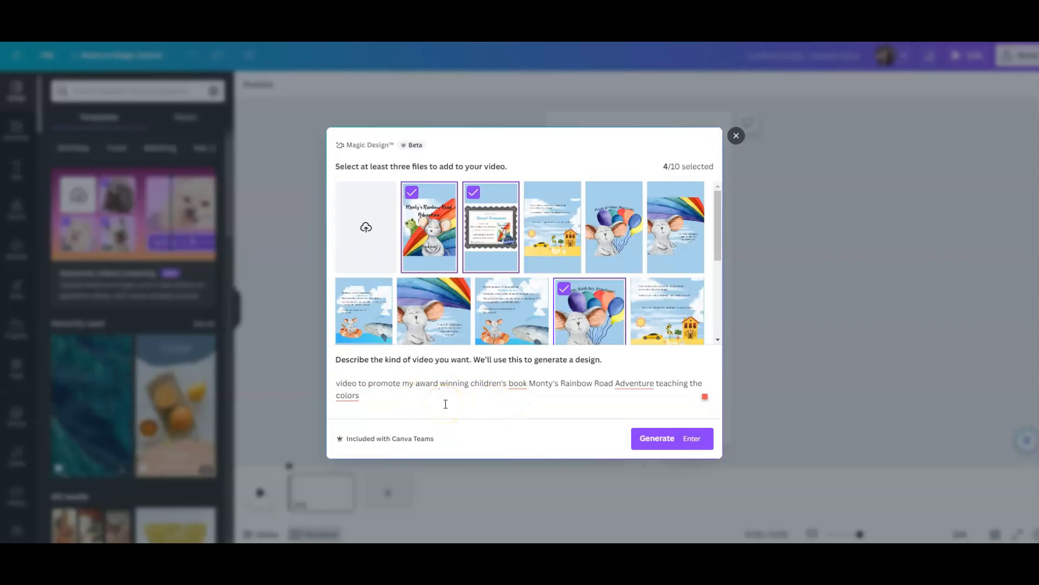
{"action": "left_click", "coordinate": [658, 439]}
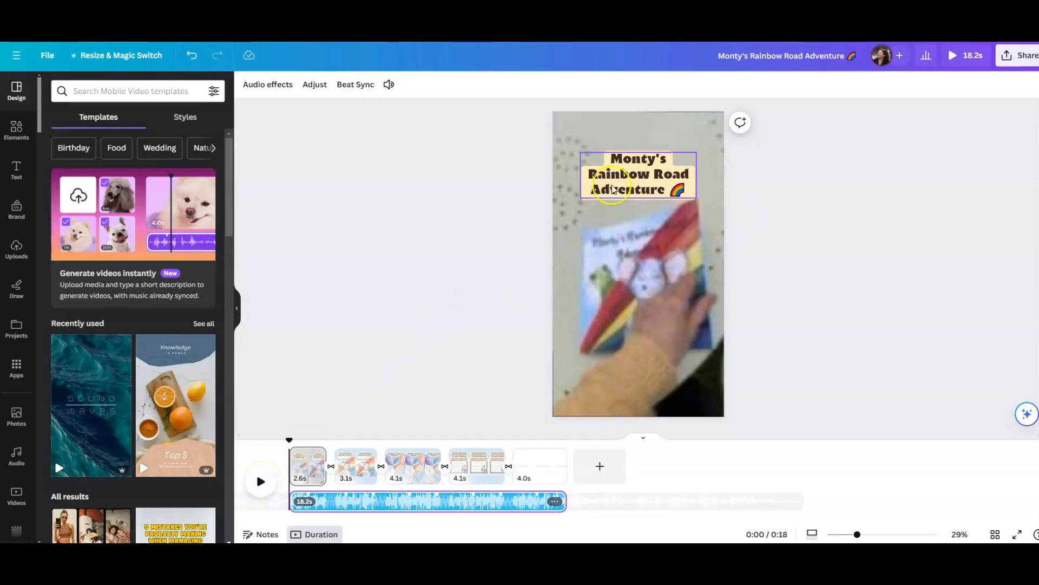
{"action": "left_click", "coordinate": [261, 481]}
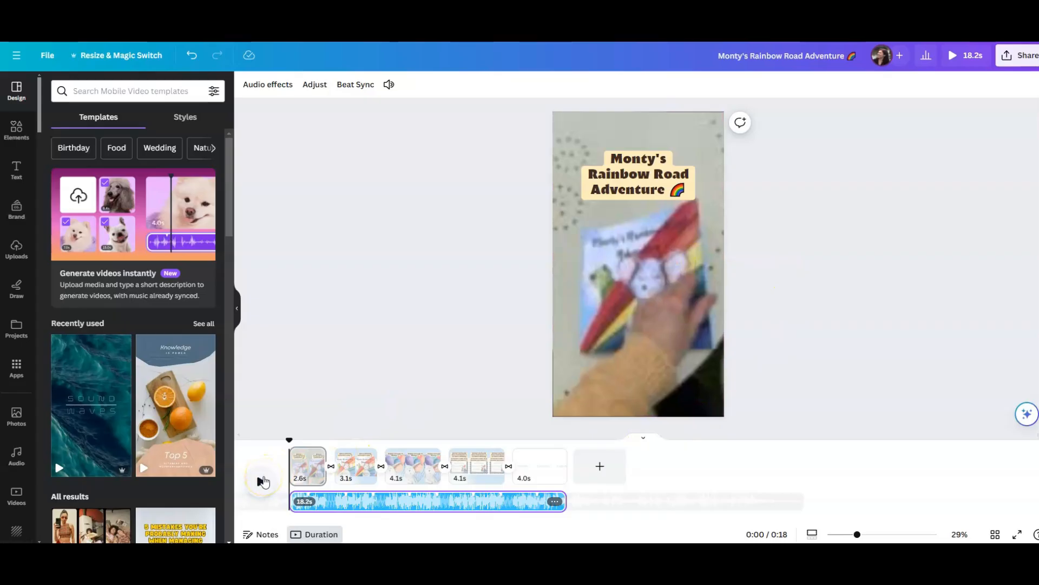
- Play the generated video through to its closing logo page and stop playback
{"action": "left_click", "coordinate": [259, 484]}
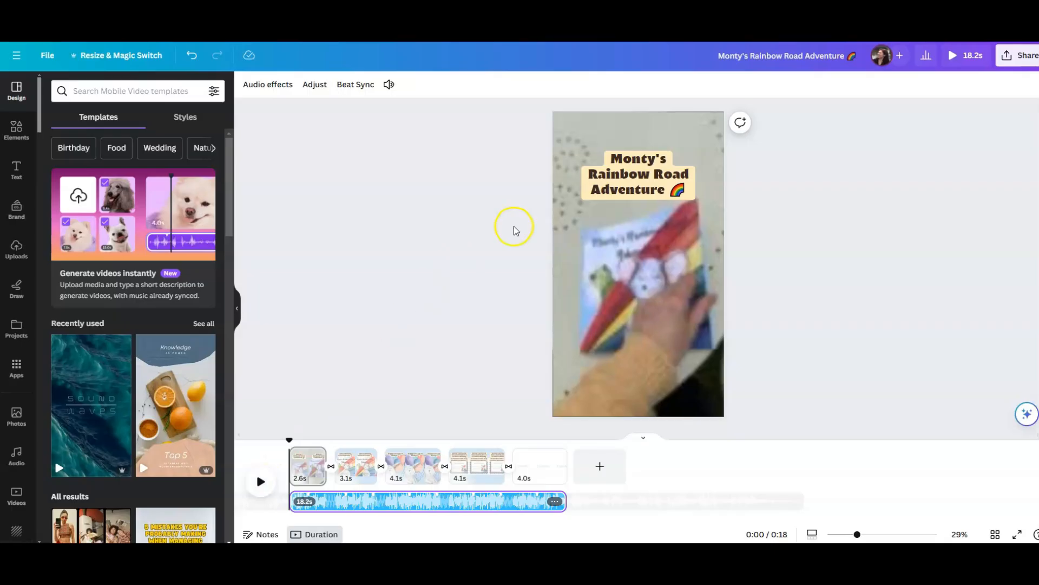
{"action": "left_click", "coordinate": [260, 481]}
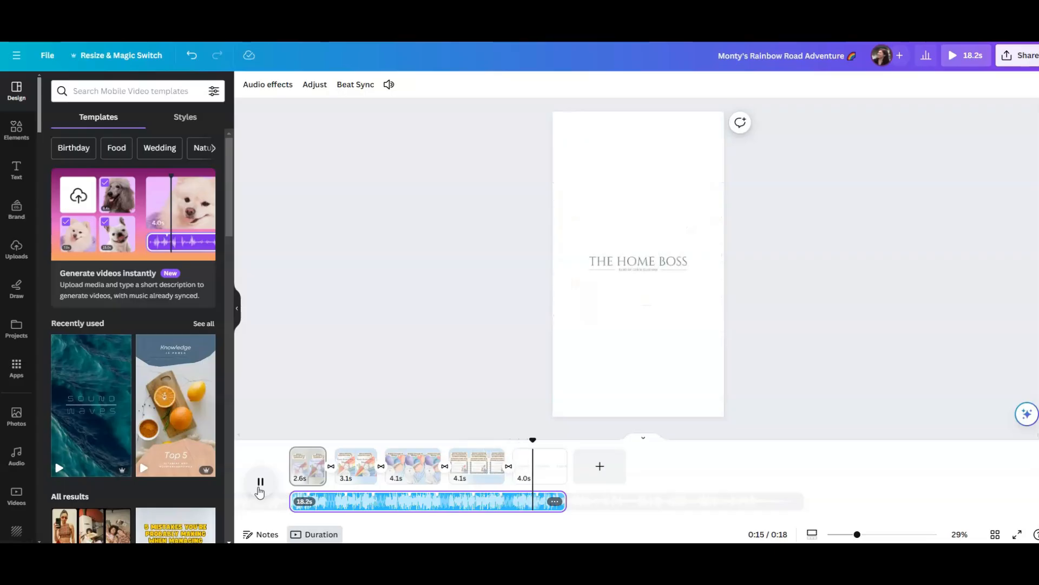
{"action": "left_click", "coordinate": [266, 476]}
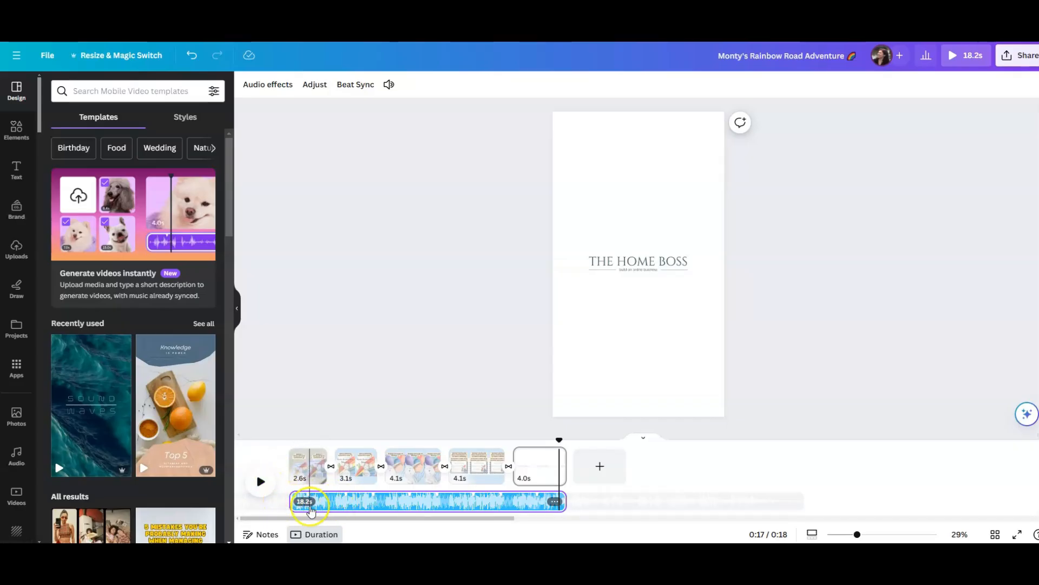
- Delete the music track from the generated book video
{"action": "left_click_drag", "start_coordinate": [298, 499], "coordinate": [284, 503]}
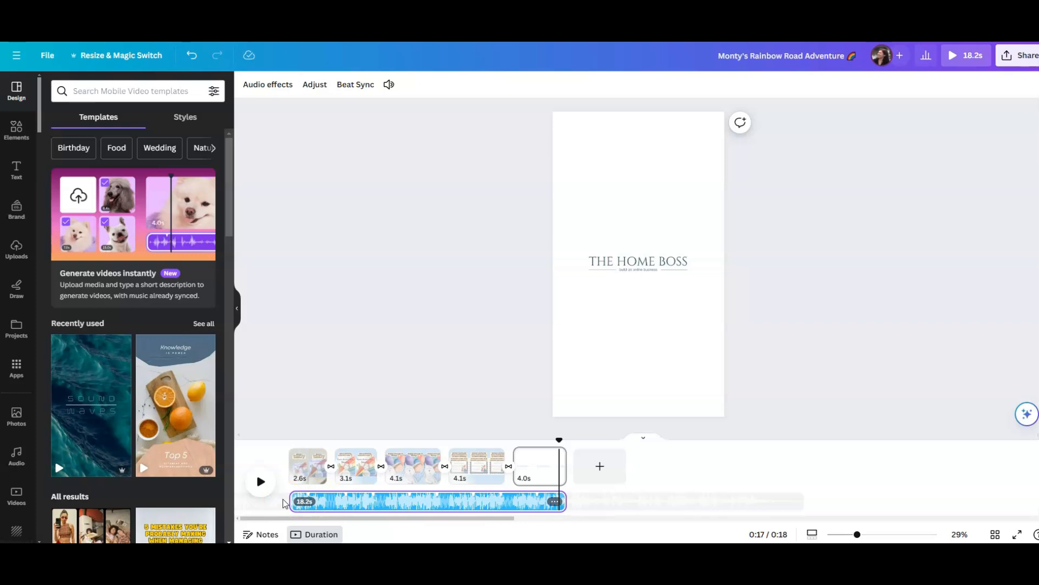
{"action": "left_click", "coordinate": [368, 506]}
{"action": "right_click", "coordinate": [392, 501]}
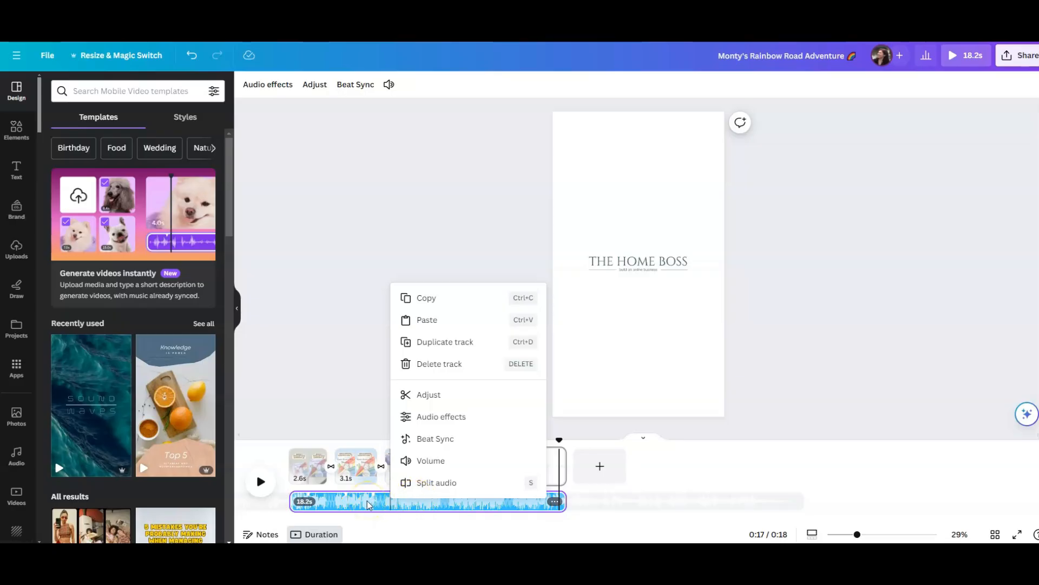
{"action": "left_click", "coordinate": [434, 363]}
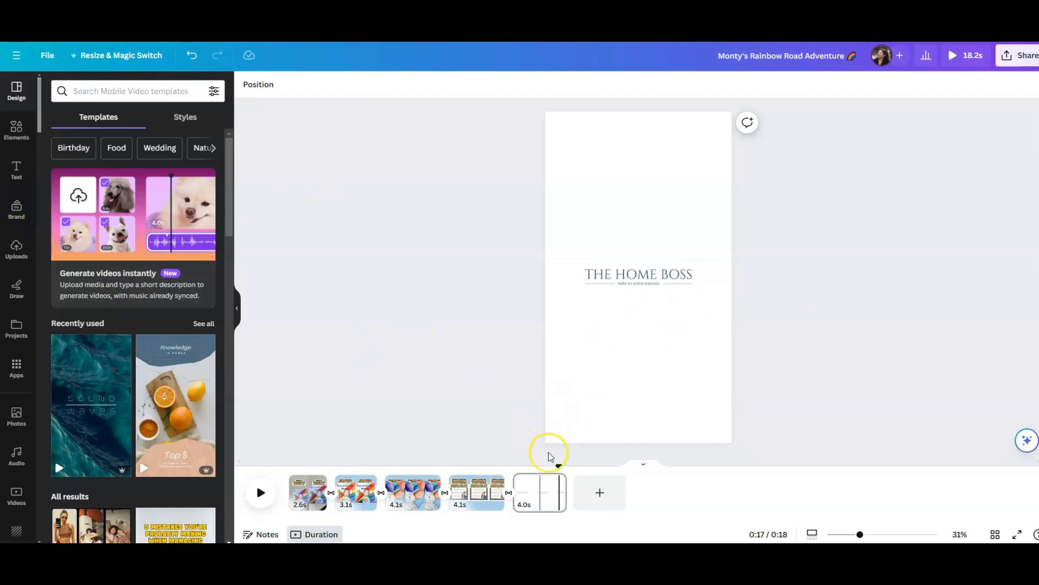
- Delete the final page with the THE HOME BOSS logo from the video
{"action": "left_click", "coordinate": [545, 494]}
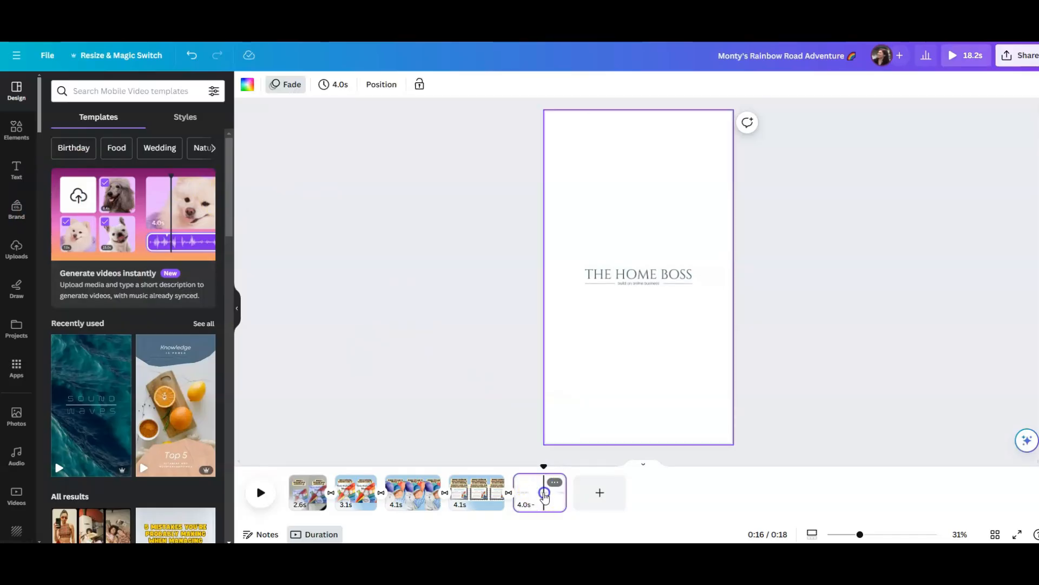
{"action": "right_click", "coordinate": [544, 491]}
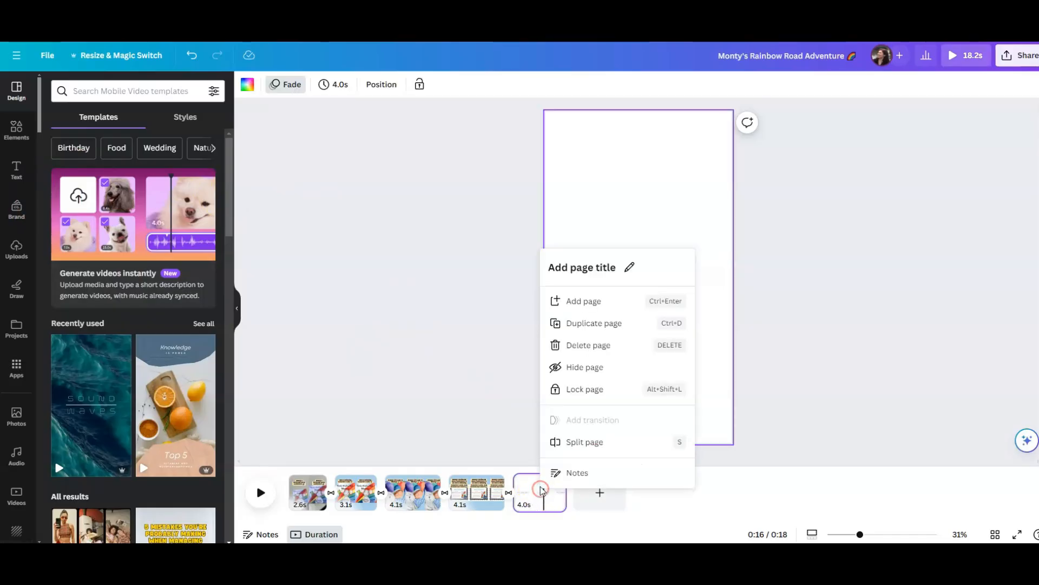
{"action": "left_click", "coordinate": [589, 354]}
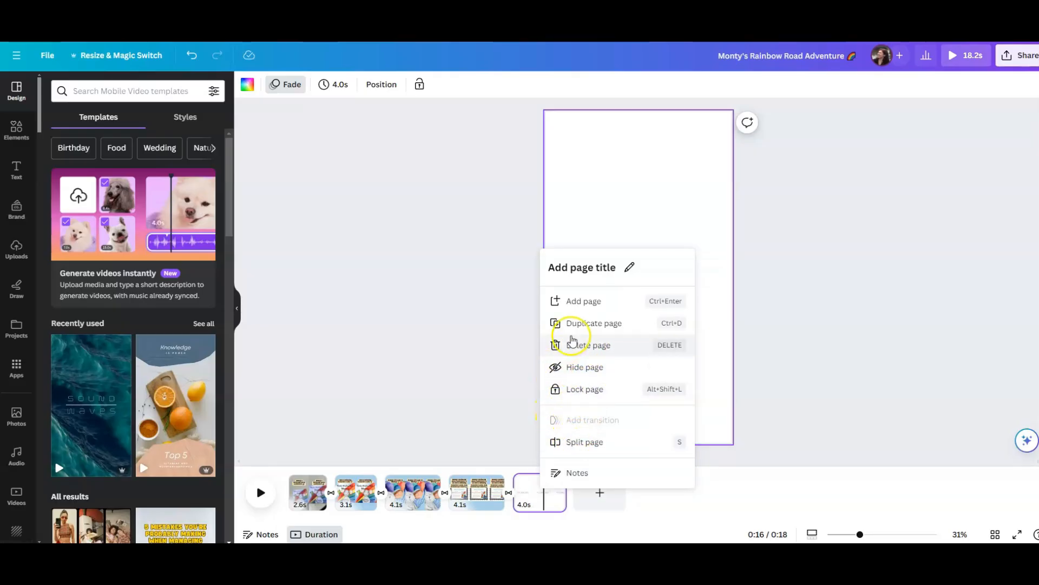
{"action": "left_click", "coordinate": [597, 347]}
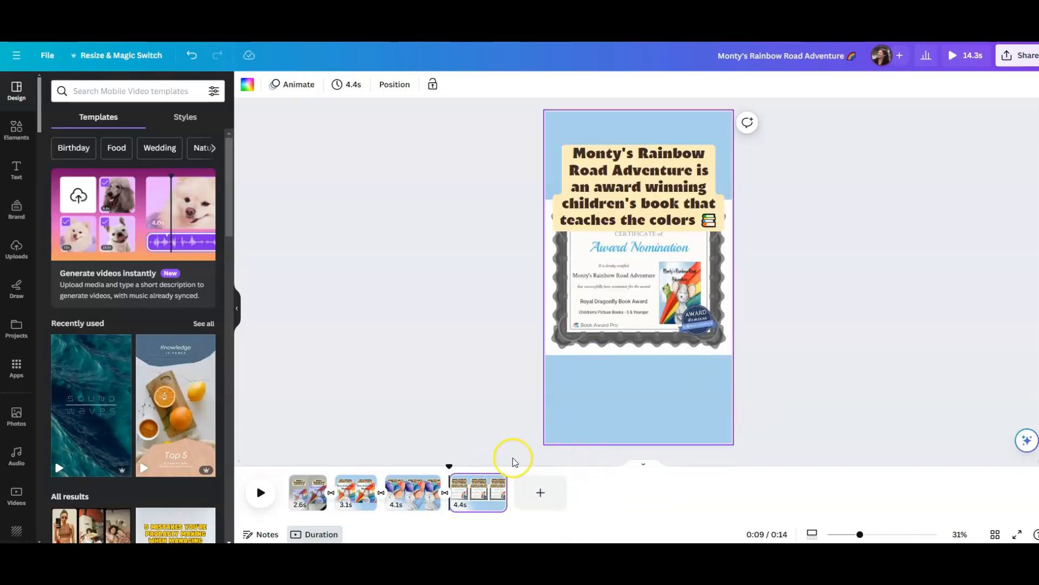
- Change the caption on the birthday balloons page to "Happy birthday to Monty's friend!", keeping the emoji
{"action": "left_click_drag", "start_coordinate": [449, 468], "coordinate": [414, 470]}
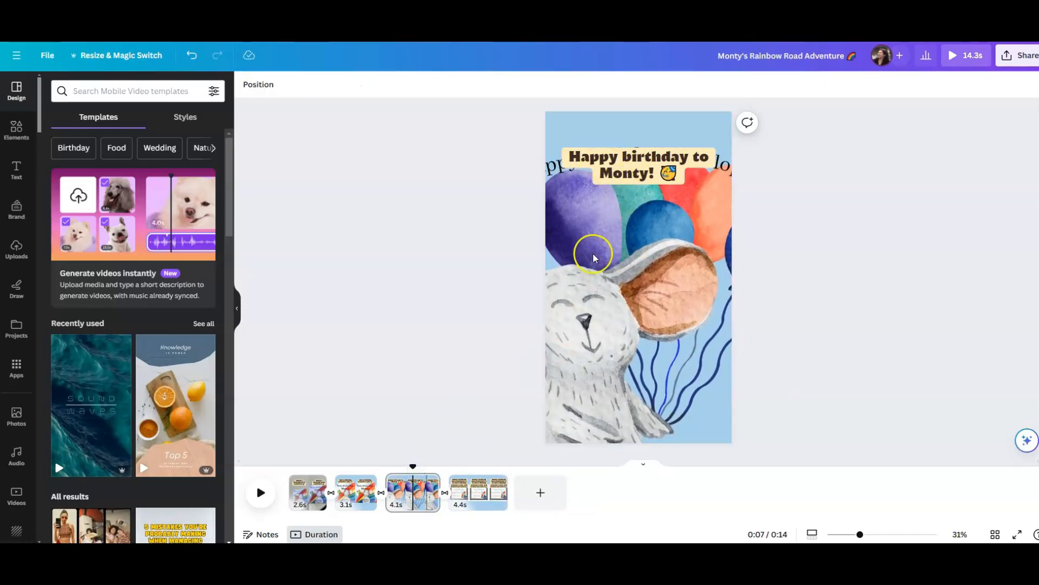
{"action": "left_click", "coordinate": [632, 179]}
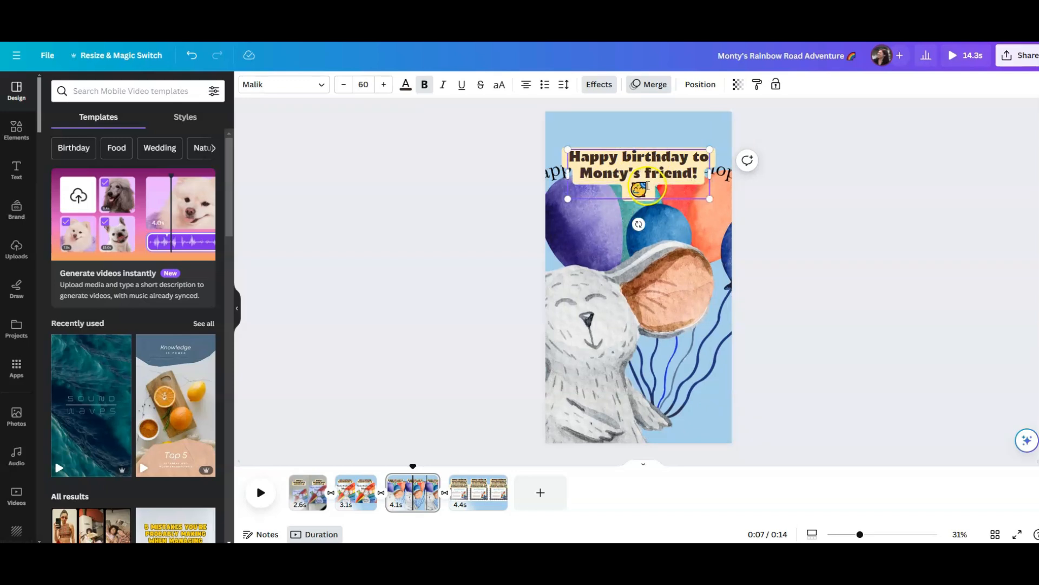
{"action": "left_click", "coordinate": [839, 242]}
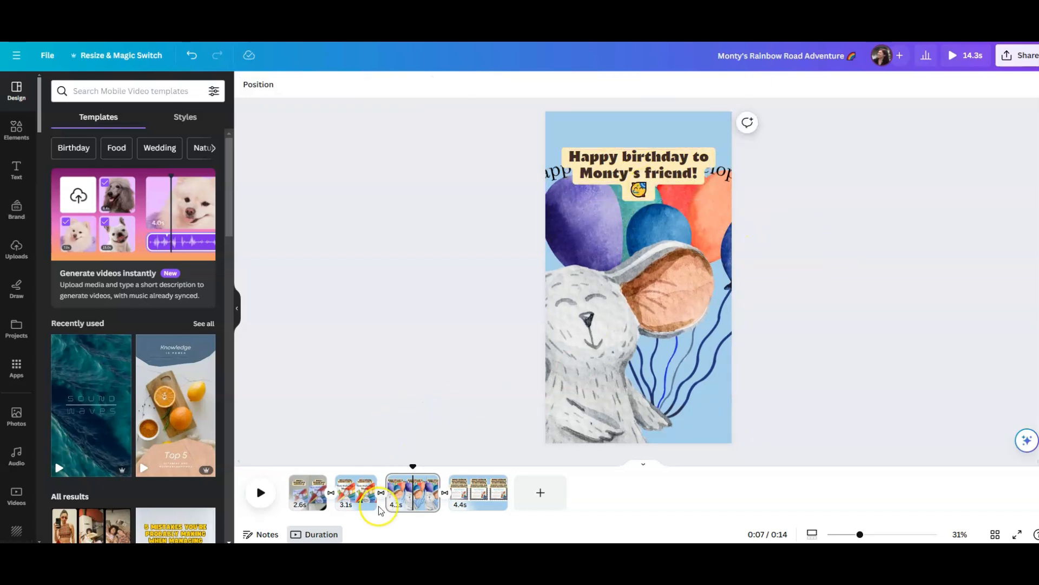
- Preview the edited video from the beginning and stop playback
{"action": "left_click_drag", "start_coordinate": [413, 470], "coordinate": [274, 471]}
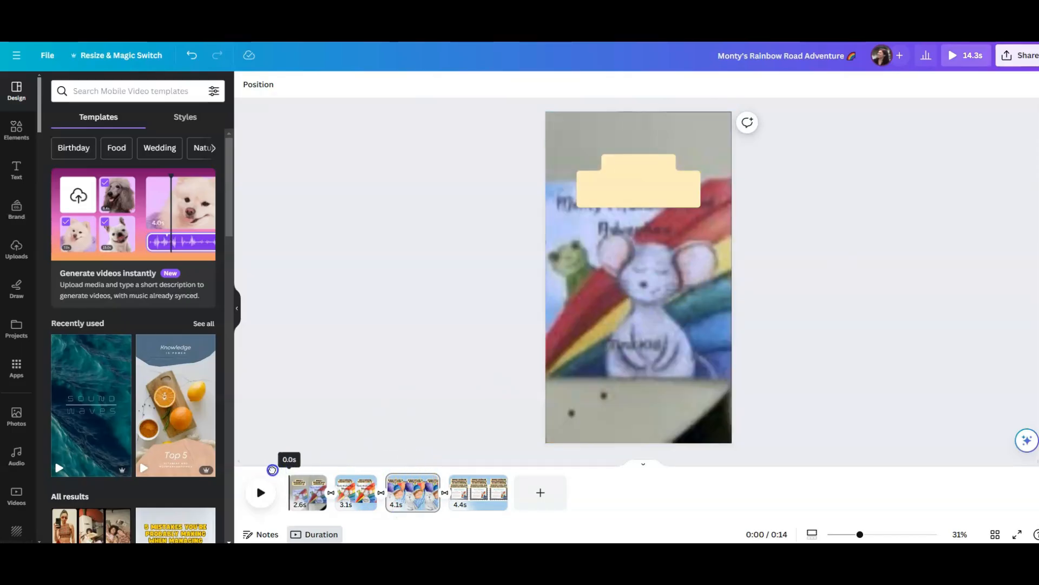
{"action": "left_click", "coordinate": [260, 492]}
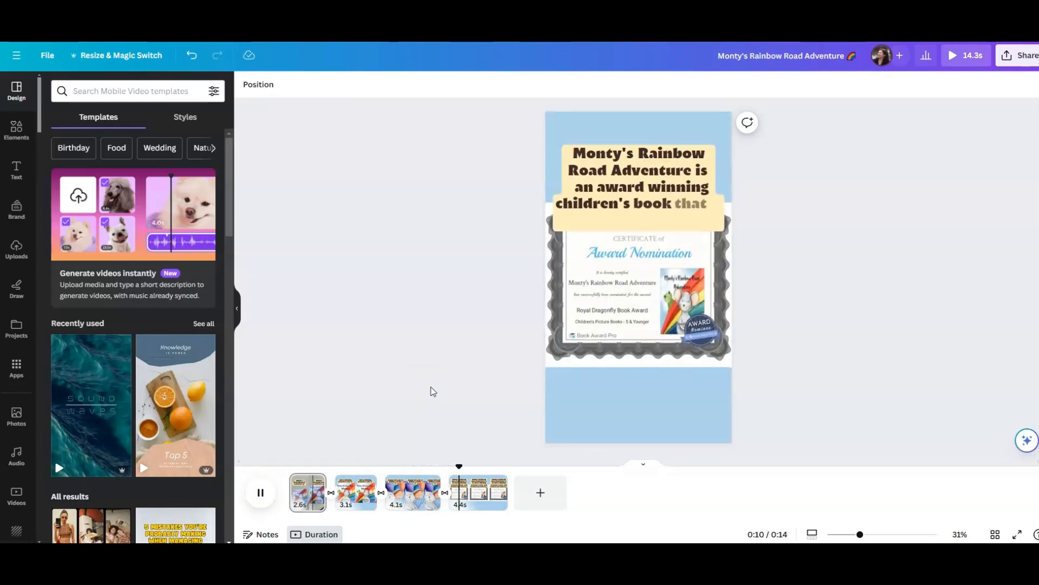
{"action": "left_click", "coordinate": [264, 487]}
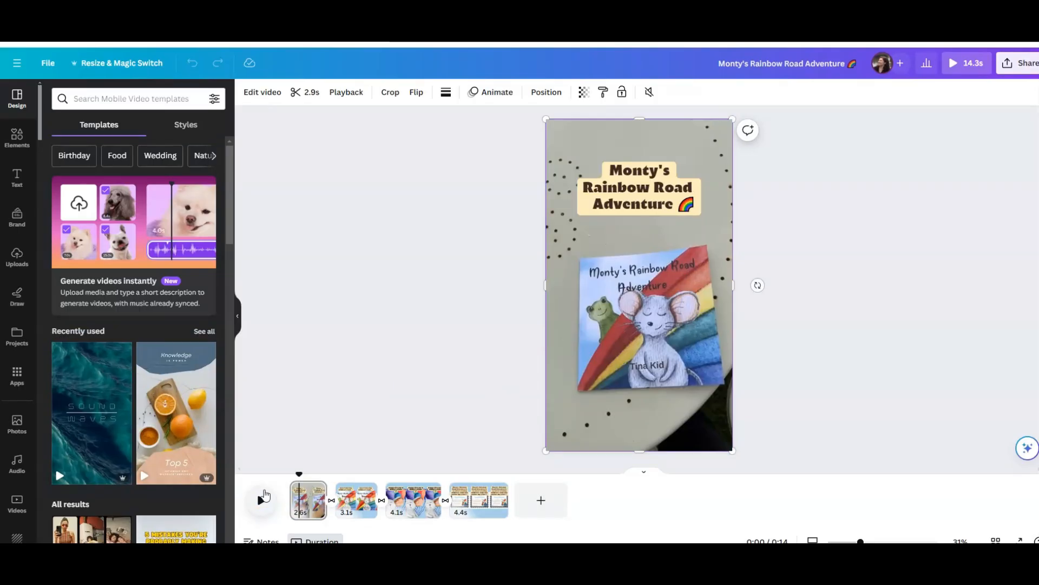
{"action": "left_click", "coordinate": [276, 490]}
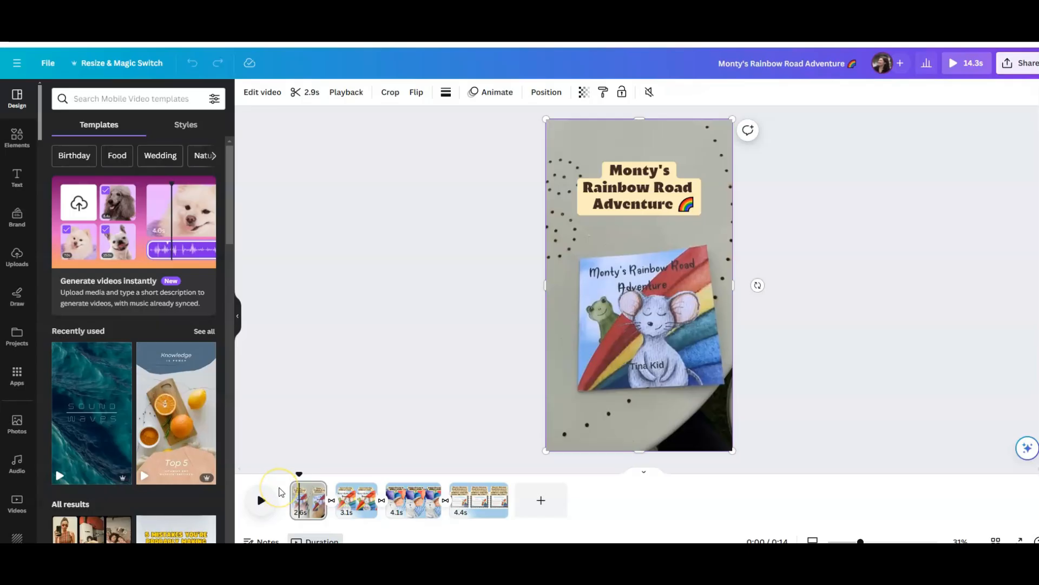